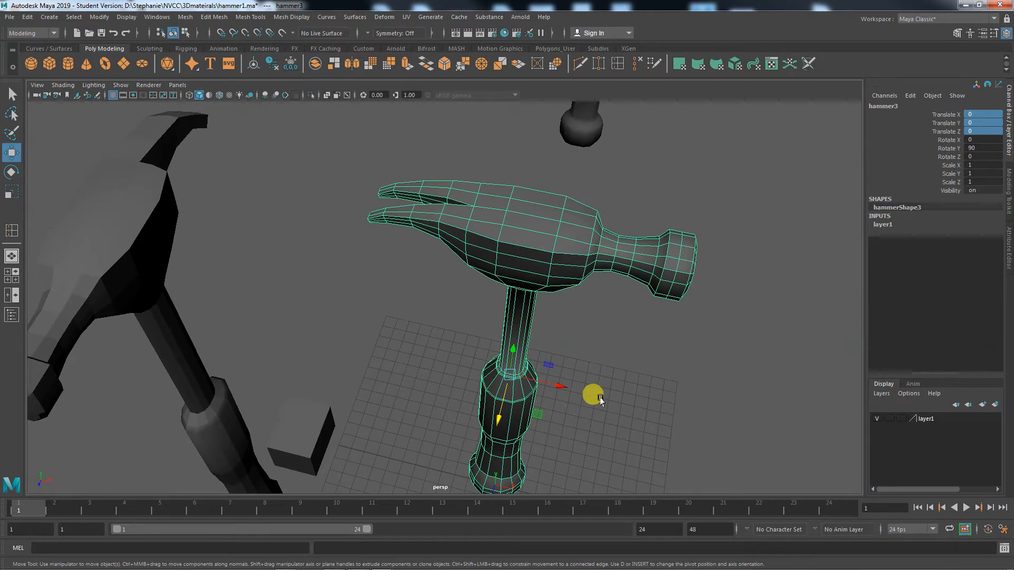
# Show the hammer head from the top view and open the Modeling Toolkit
pyautogui.press('space')
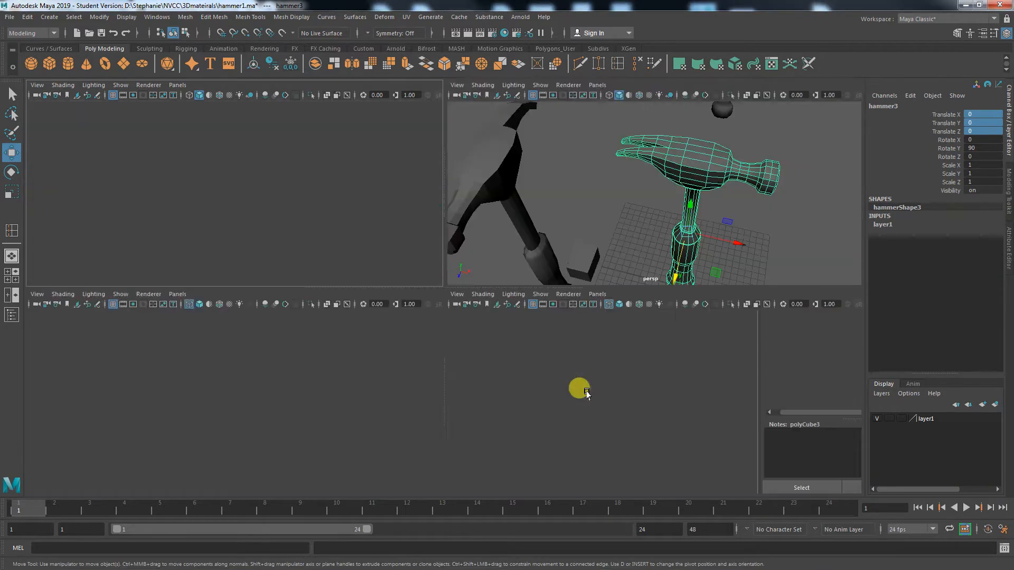
pyautogui.press('space')
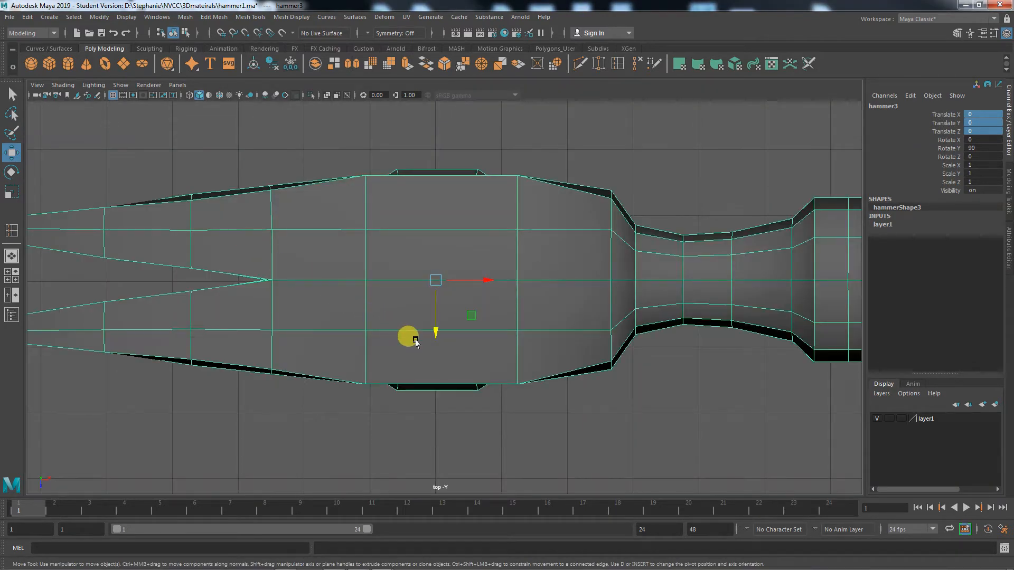
pyautogui.keyDown('alt'); pyautogui.moveTo(416, 342); pyautogui.dragTo(369, 313, button='middle'); pyautogui.keyUp('alt')
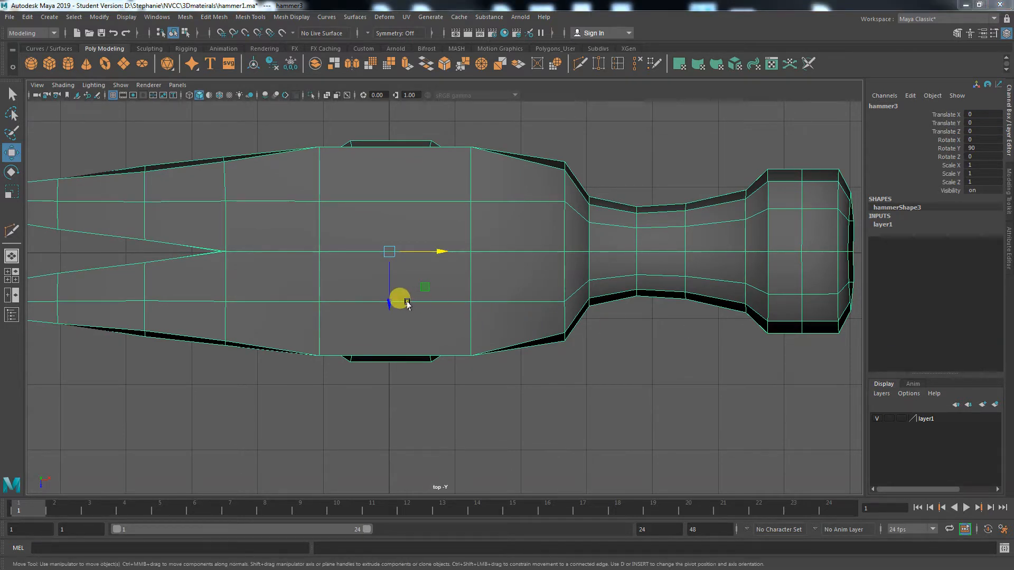
pyautogui.keyDown('alt'); pyautogui.moveTo(398, 296); pyautogui.dragTo(461, 335, button='middle'); pyautogui.keyUp('alt')
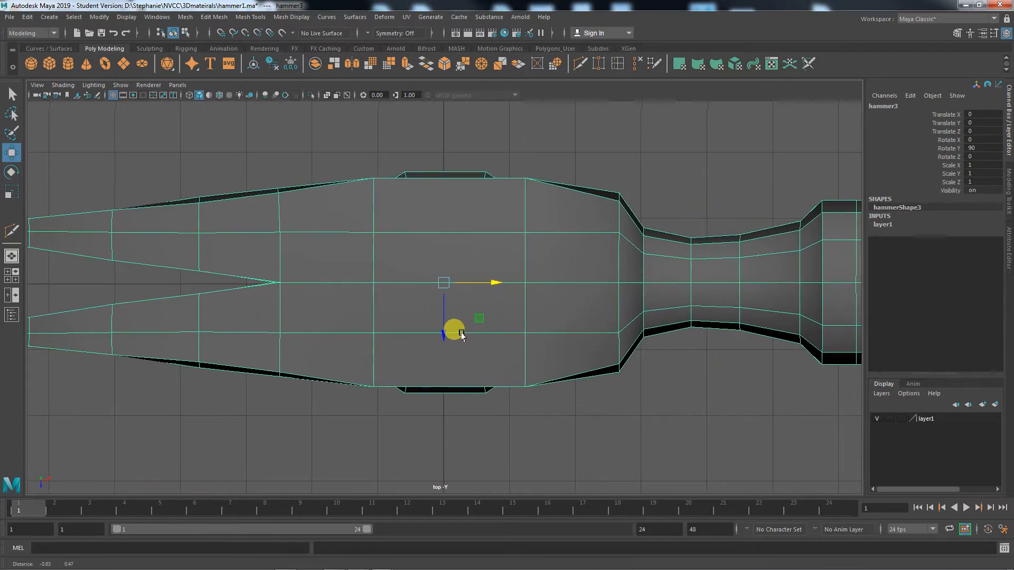
pyautogui.click(1009, 193)
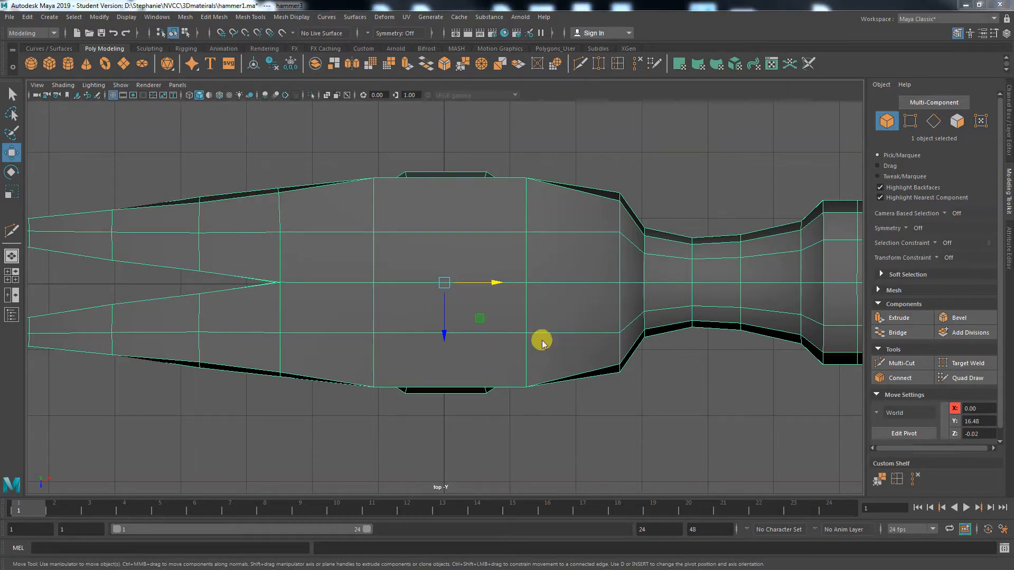
# Try raising the two adjacent central faces on top of the hammer head in the perspective view
pyautogui.press('space')
pyautogui.press('space')
pyautogui.keyDown('alt'); pyautogui.moveTo(671, 301); pyautogui.dragTo(830, 371, button='right'); pyautogui.keyUp('alt')
pyautogui.keyDown('alt'); pyautogui.moveTo(830, 372); pyautogui.dragTo(657, 381); pyautogui.keyUp('alt')
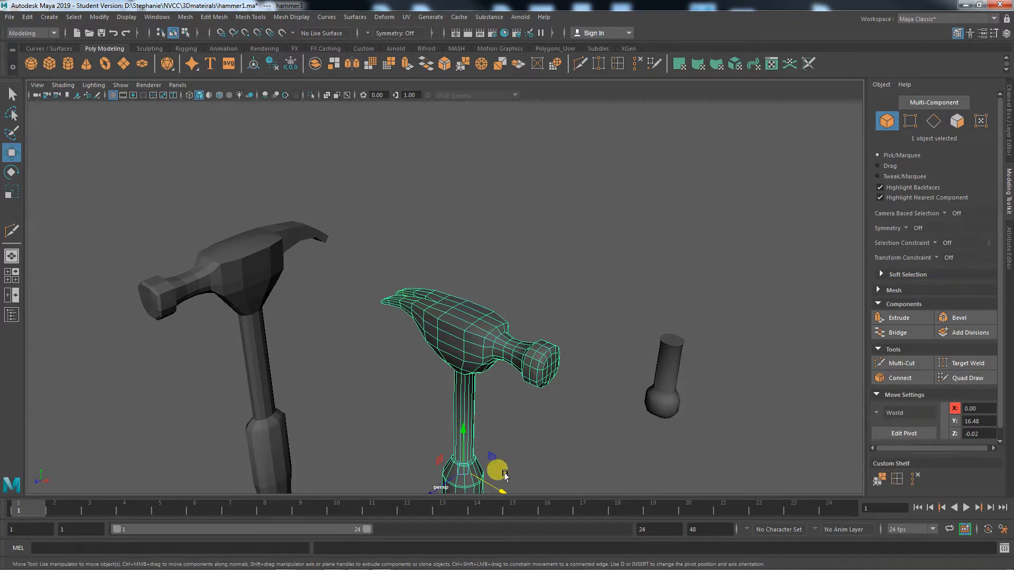
pyautogui.keyDown('alt'); pyautogui.moveTo(497, 465); pyautogui.dragTo(469, 377, button='middle'); pyautogui.keyUp('alt')
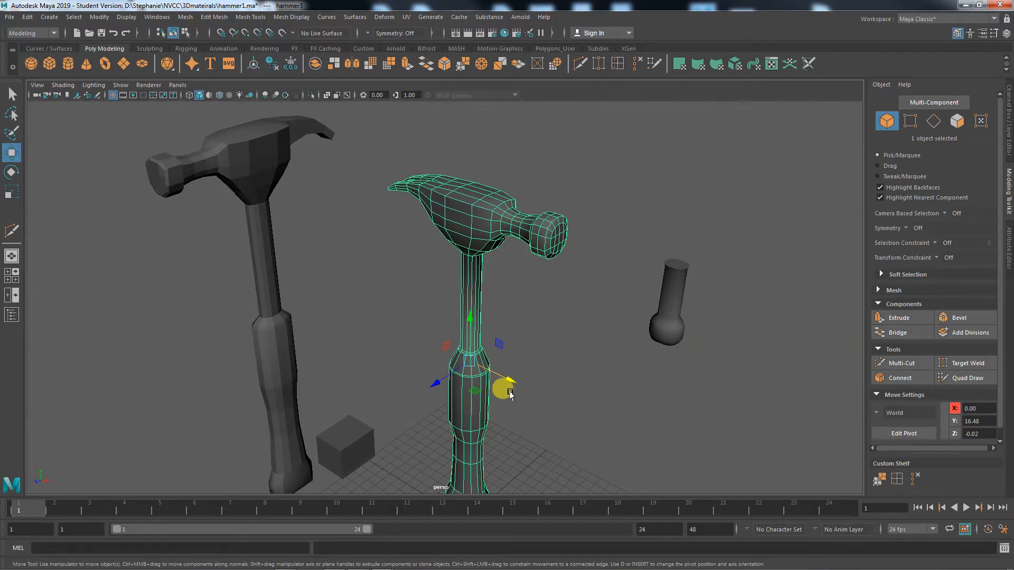
pyautogui.keyDown('alt'); pyautogui.moveTo(425, 303); pyautogui.dragTo(423, 414, button='middle'); pyautogui.keyUp('alt')
pyautogui.keyDown('alt'); pyautogui.moveTo(424, 414); pyautogui.dragTo(643, 430, button='right'); pyautogui.keyUp('alt')
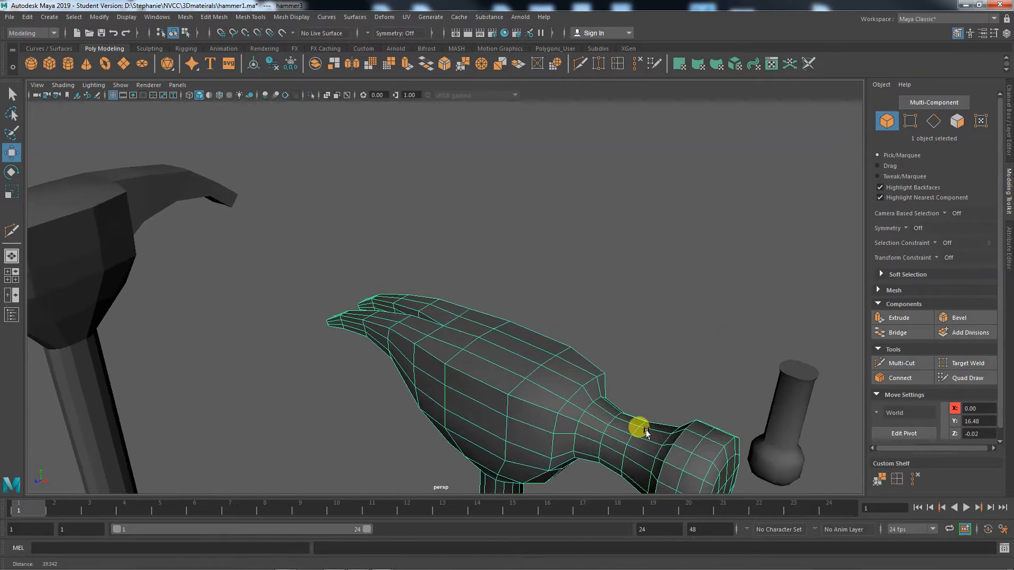
pyautogui.moveTo(508, 362); pyautogui.dragTo(502, 285, button='right')
pyautogui.click(504, 345)
pyautogui.keyDown('shift'); pyautogui.click(543, 367); pyautogui.keyUp('shift')
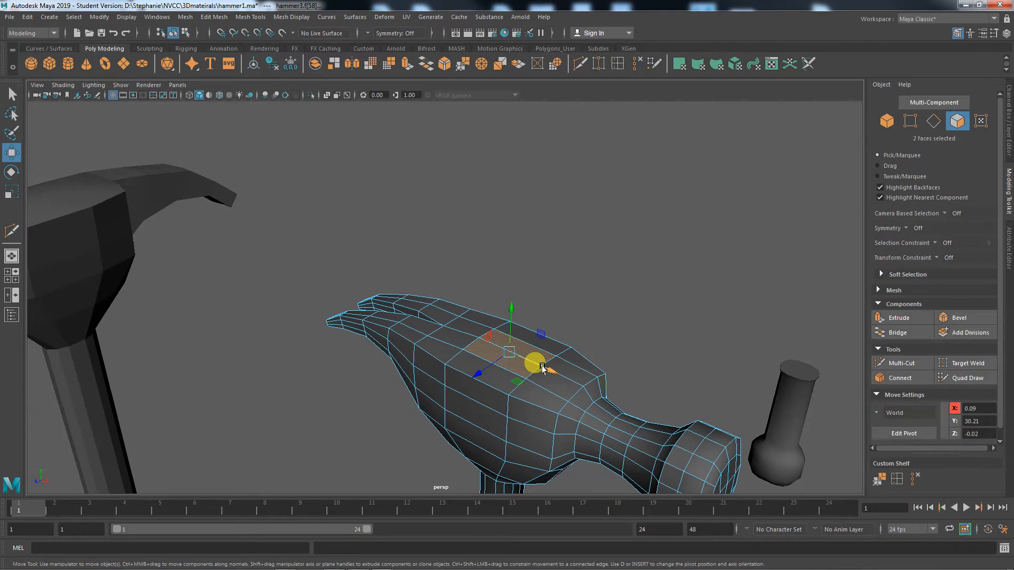
pyautogui.scroll(3, 543, 367)
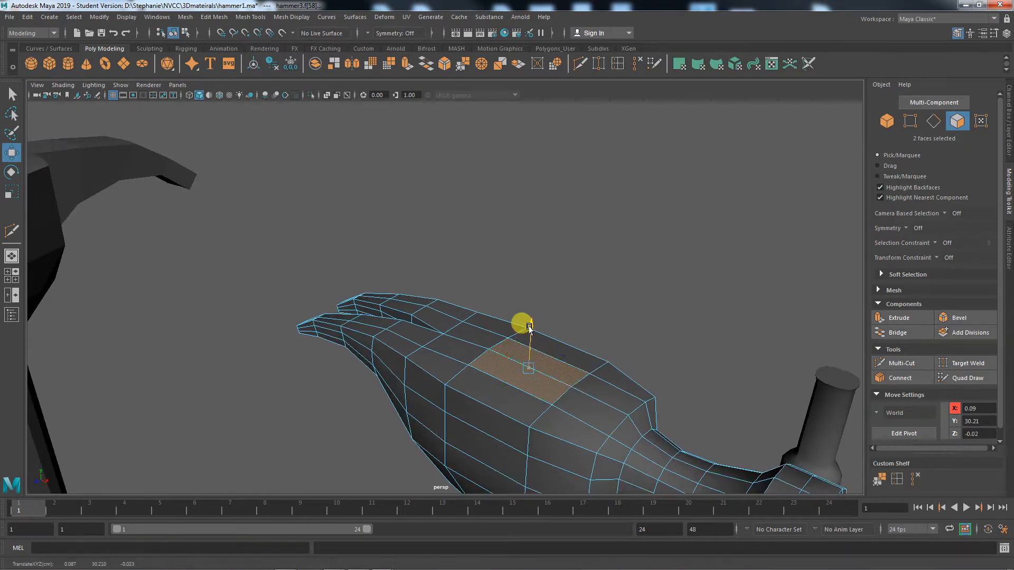
pyautogui.moveTo(530, 328); pyautogui.dragTo(530, 316)
pyautogui.hotkey('ctrl', 'z')
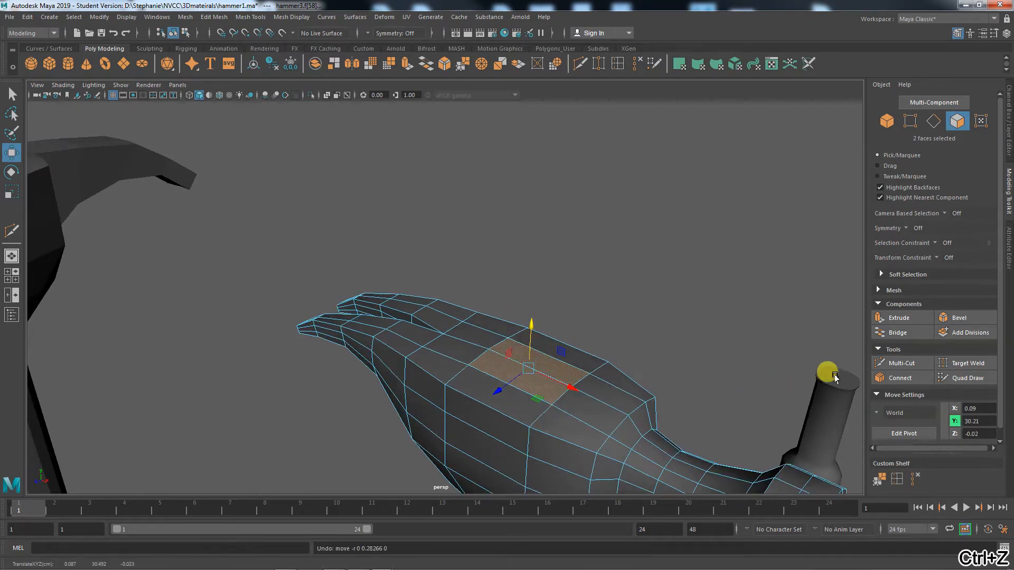
# Try extruding the two central top faces of the hammer head outward with a Local Translate Z of about 0.93
pyautogui.click(898, 317)
pyautogui.moveTo(535, 332); pyautogui.dragTo(538, 294)
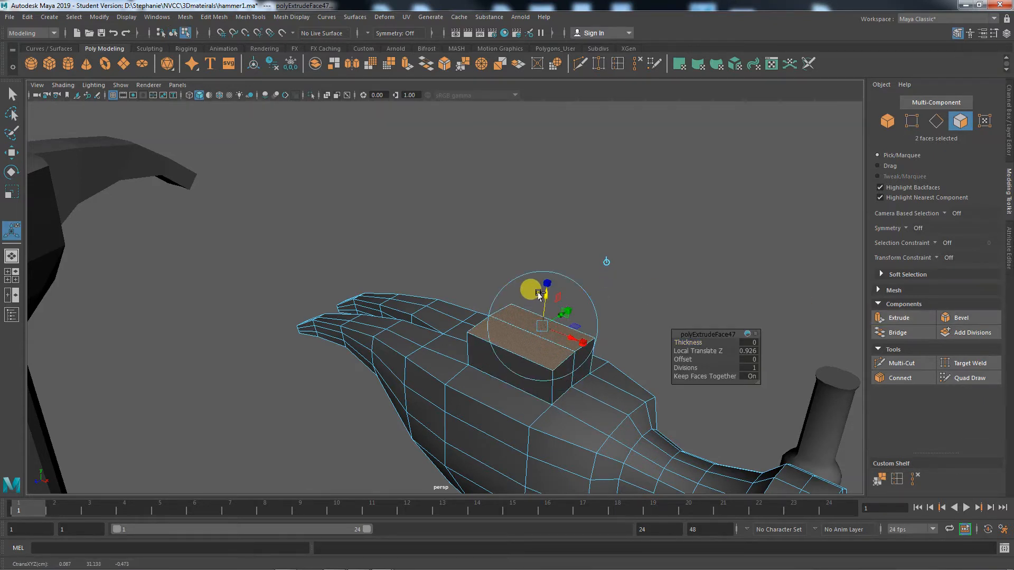
pyautogui.hotkey('ctrl', 'z')
pyautogui.hotkey('ctrl', 'z')
pyautogui.hotkey('ctrl', 'z')
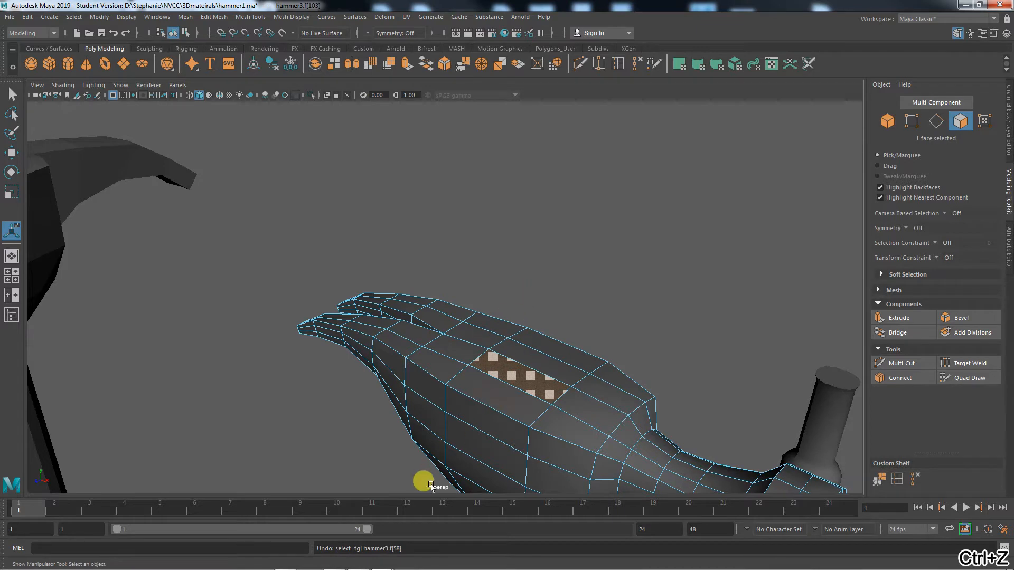
# Return the hammer to object selection and start the Multi-Cut tool on its head in the top view
pyautogui.moveTo(537, 269); pyautogui.dragTo(581, 253, button='right')
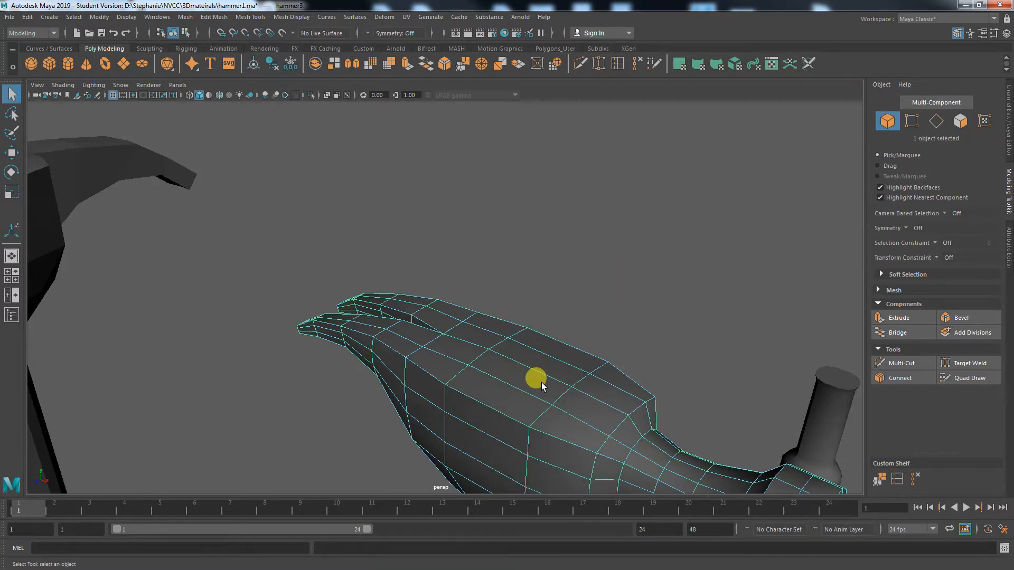
pyautogui.keyDown('alt'); pyautogui.moveTo(537, 394); pyautogui.dragTo(426, 158); pyautogui.keyUp('alt')
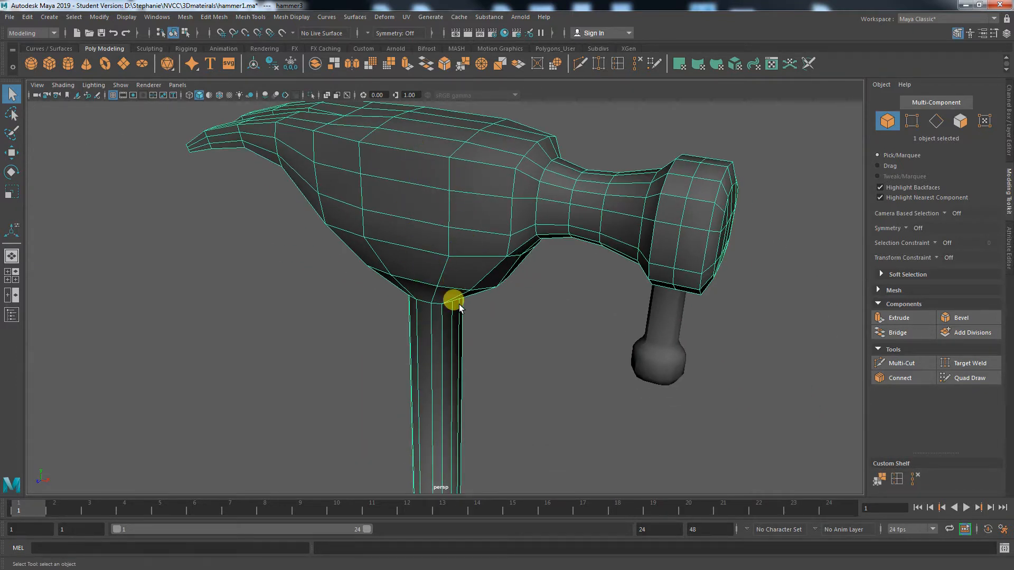
pyautogui.press('space')
pyautogui.press('space')
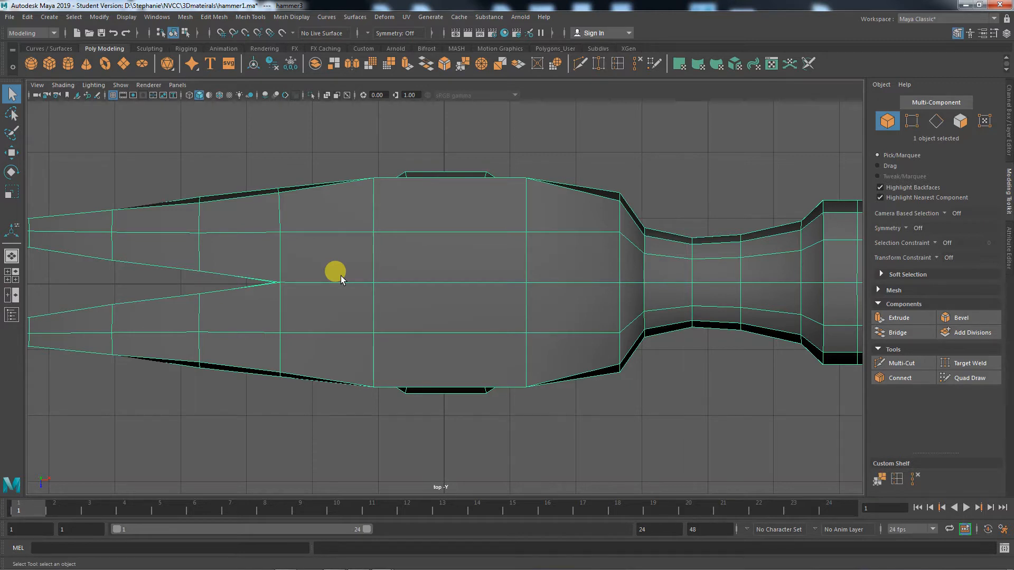
pyautogui.click(900, 365)
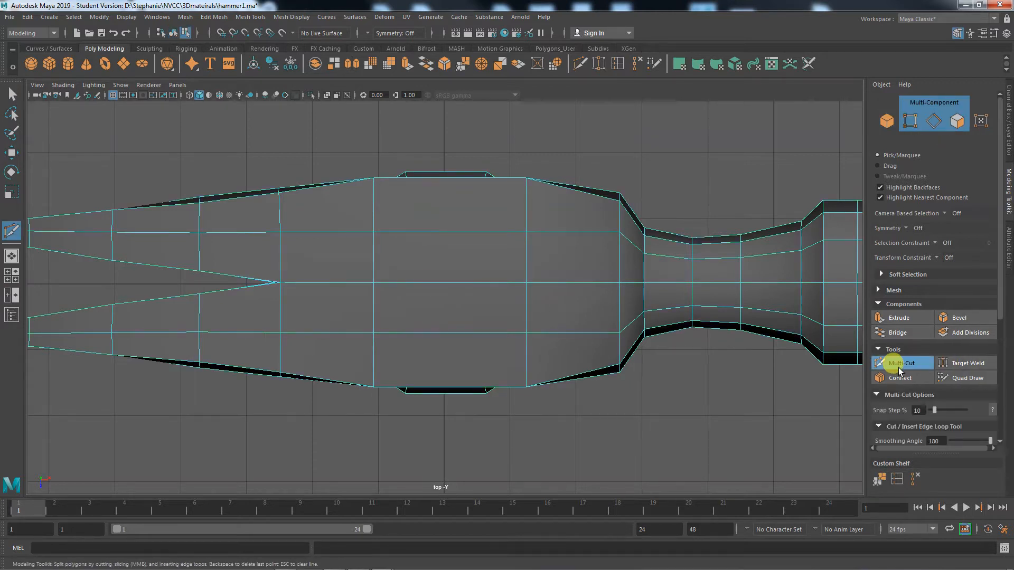
# Try a zigzag Multi-Cut across the central top faces of the hammer head
pyautogui.click(374, 332)
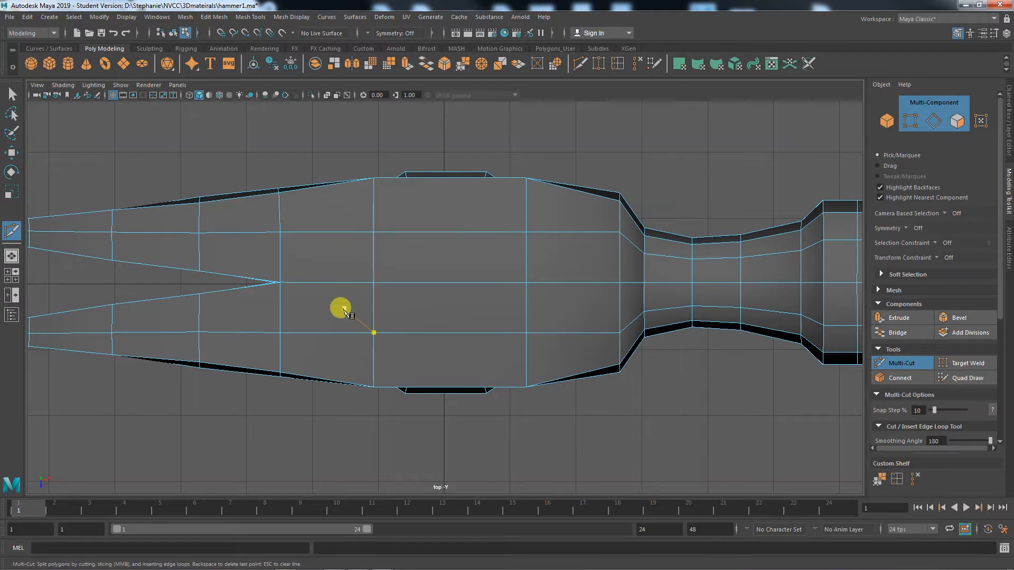
pyautogui.press('Escape')
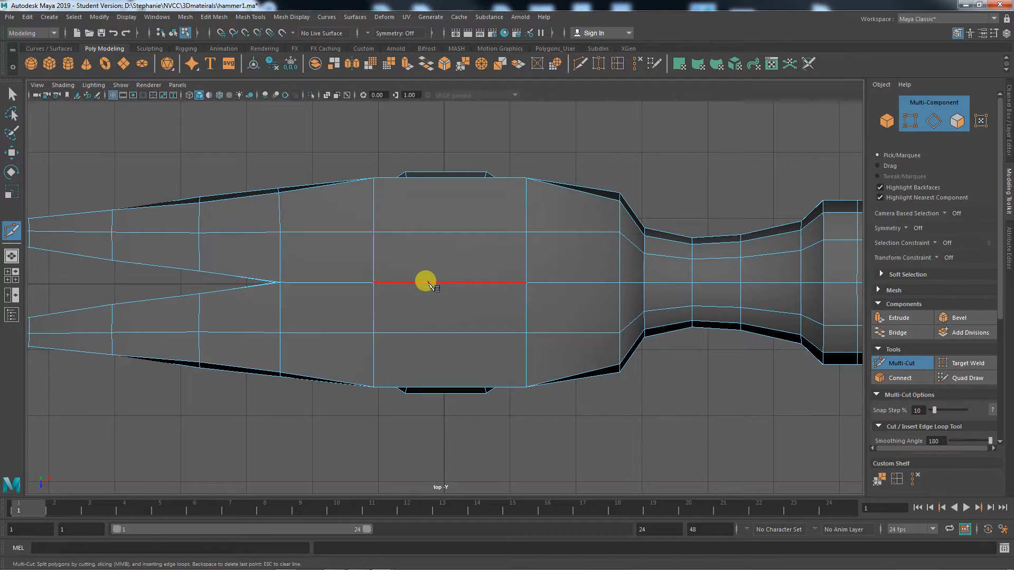
pyautogui.click(374, 254)
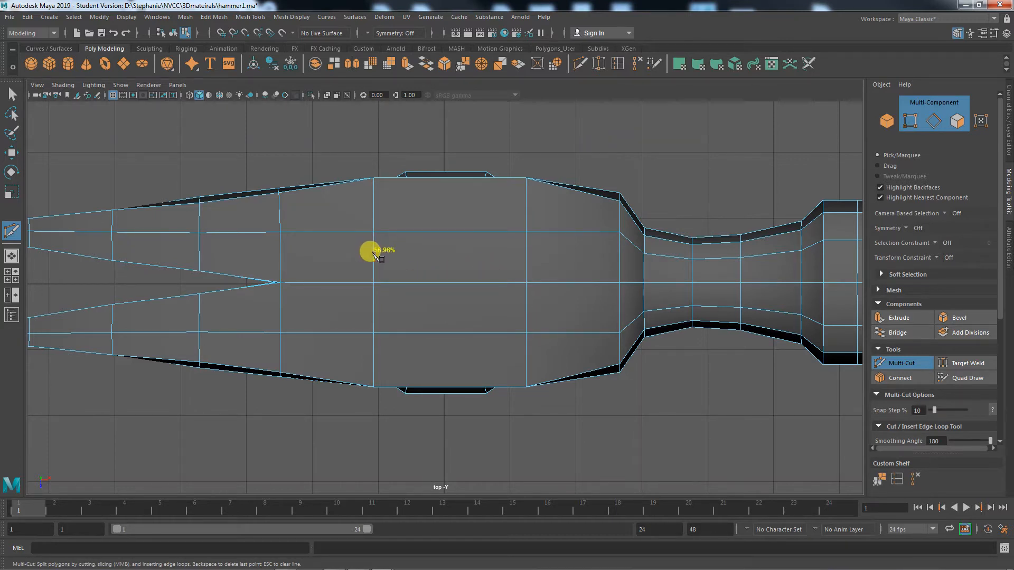
pyautogui.click(469, 283)
pyautogui.click(466, 333)
pyautogui.click(526, 362)
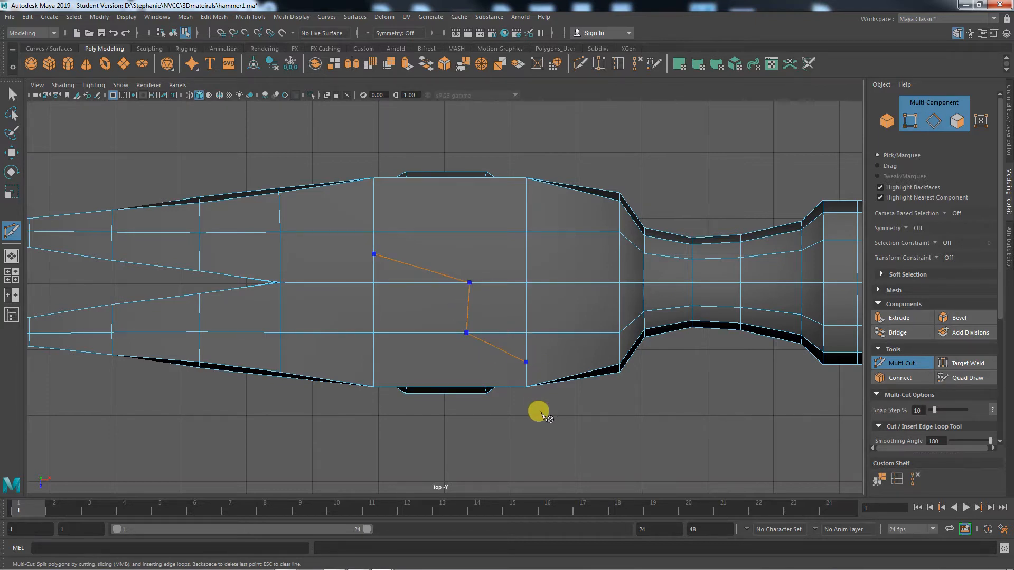
pyautogui.press('Return')
pyautogui.hotkey('ctrl', 'z')
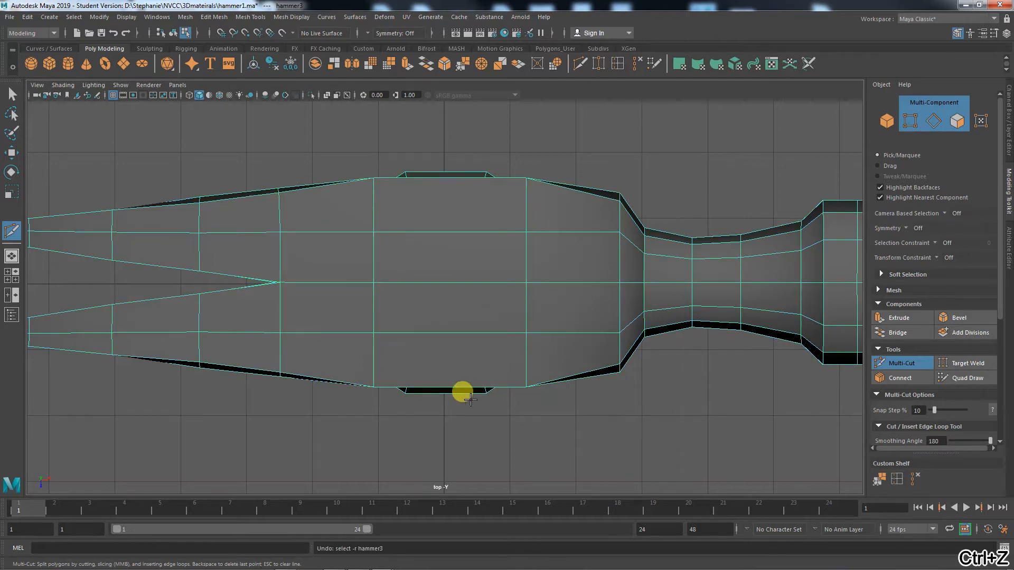
pyautogui.click(903, 365)
pyautogui.click(902, 364)
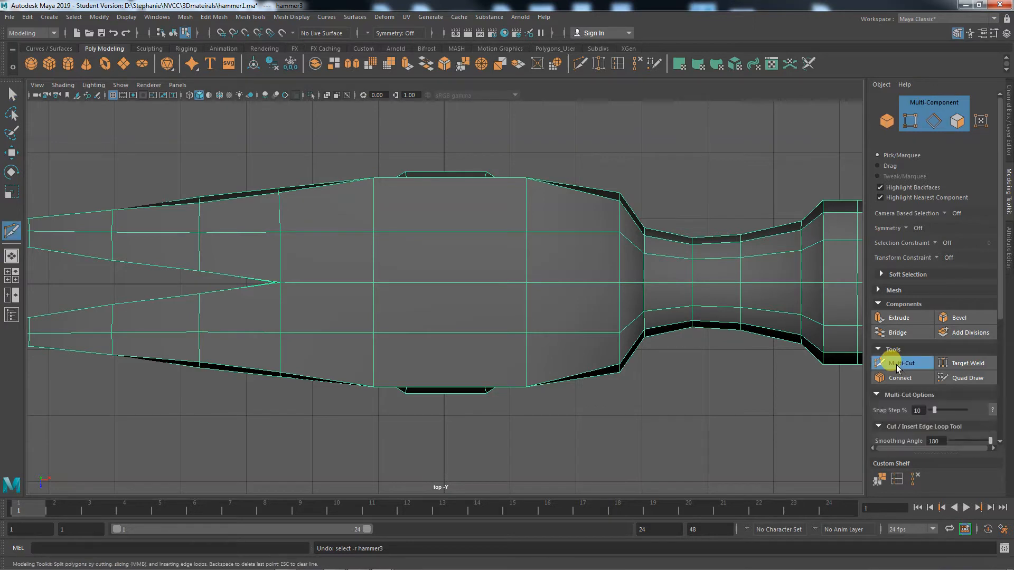
pyautogui.click(619, 363)
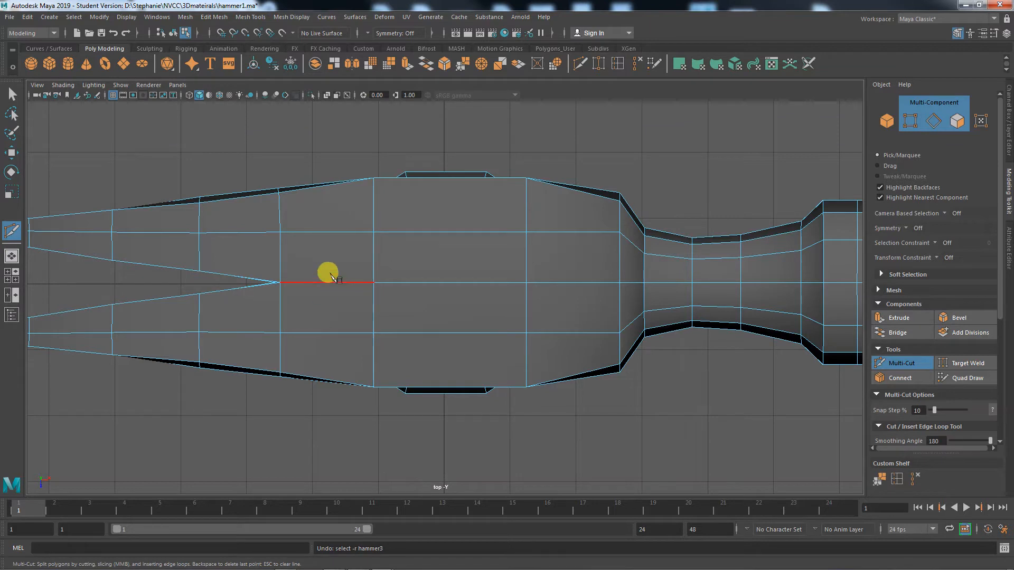
pyautogui.click(374, 333)
pyautogui.press('Escape')
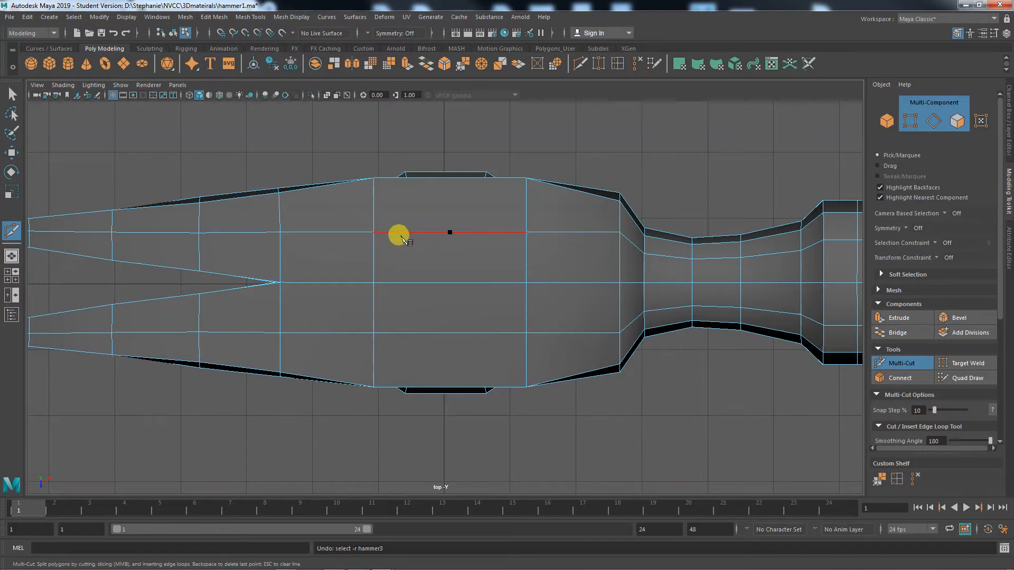
pyautogui.click(374, 233)
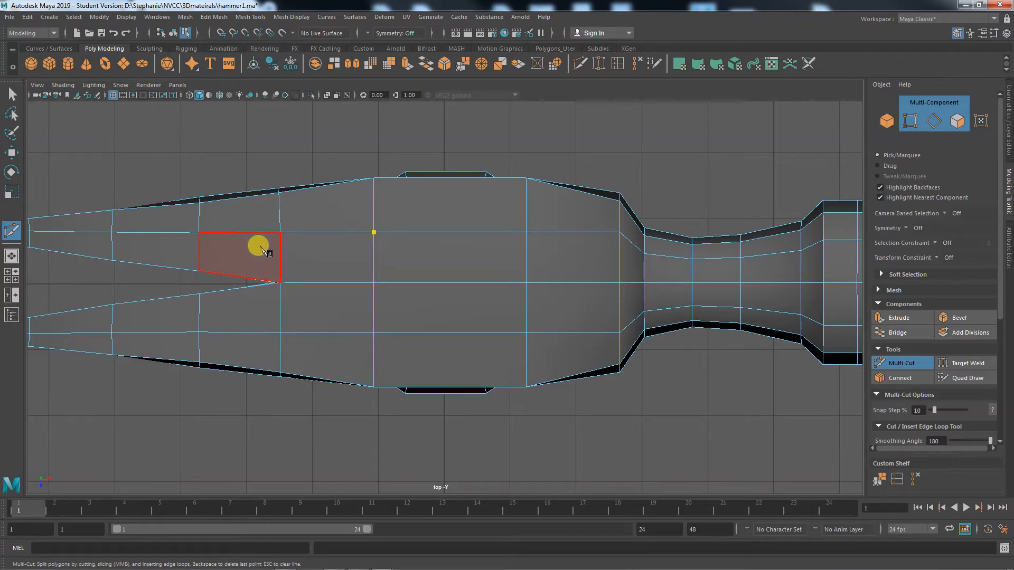
pyautogui.hotkey('ctrl', 'z')
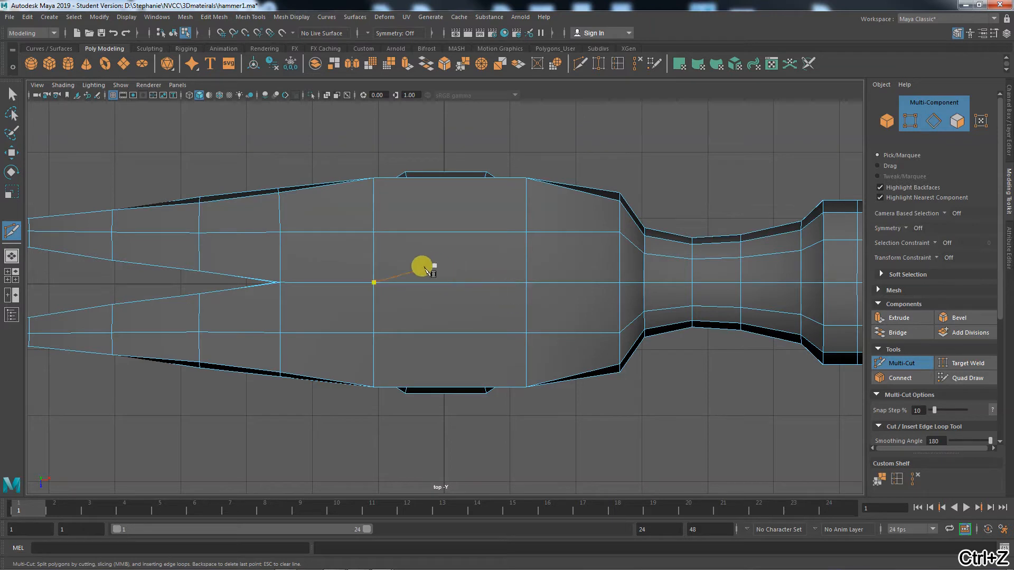
# Cut a closed, elongated hexagon around the centre line on top of the hammer head with Multi-Cut
pyautogui.click(374, 258)
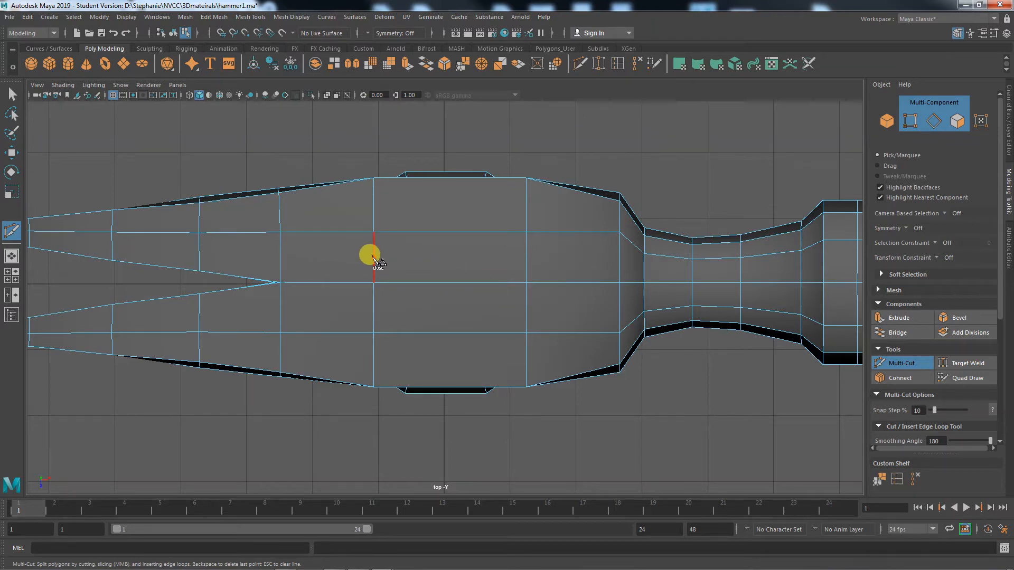
pyautogui.click(526, 257)
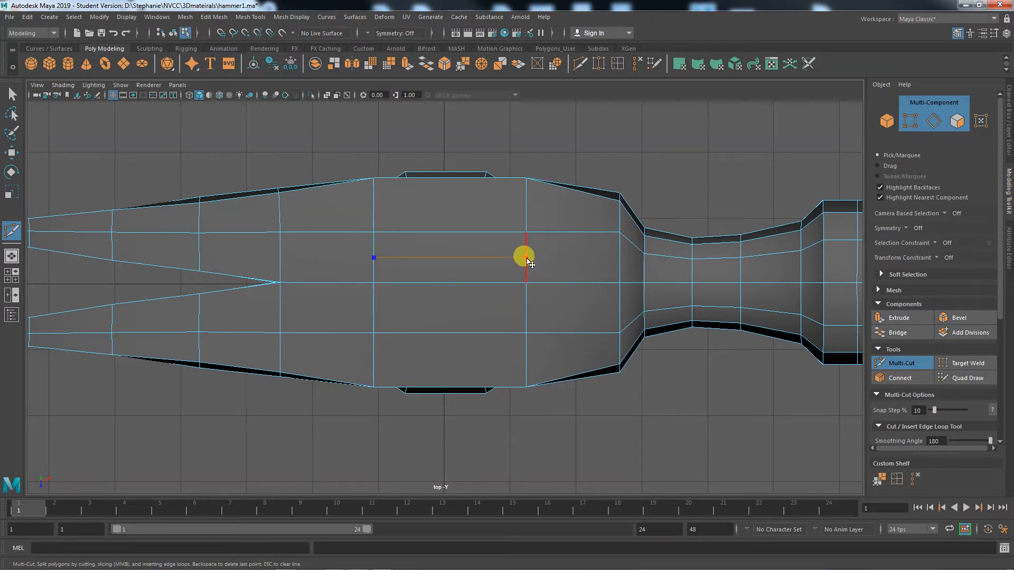
pyautogui.click(572, 281)
pyautogui.click(526, 308)
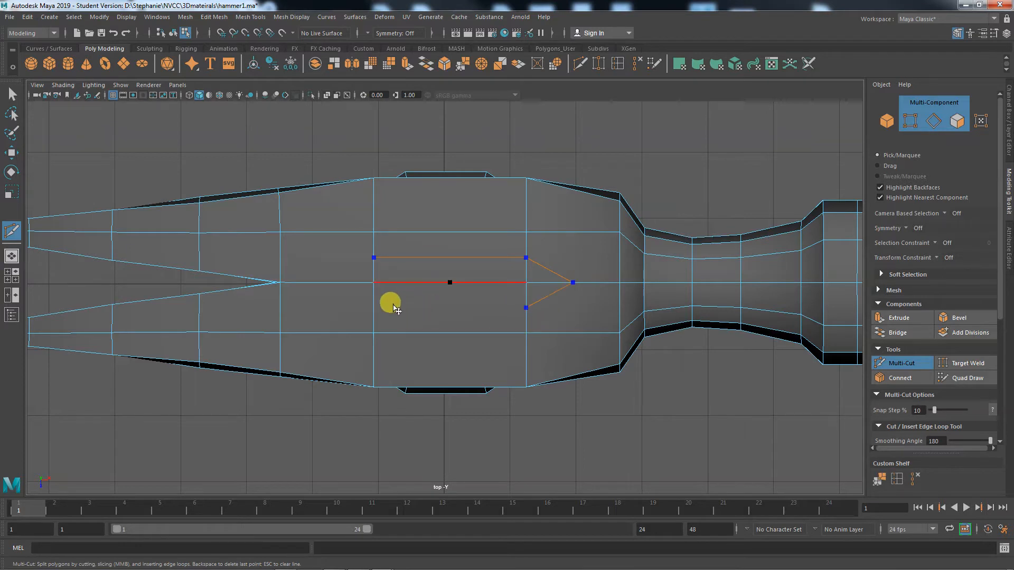
pyautogui.click(374, 308)
pyautogui.click(335, 281)
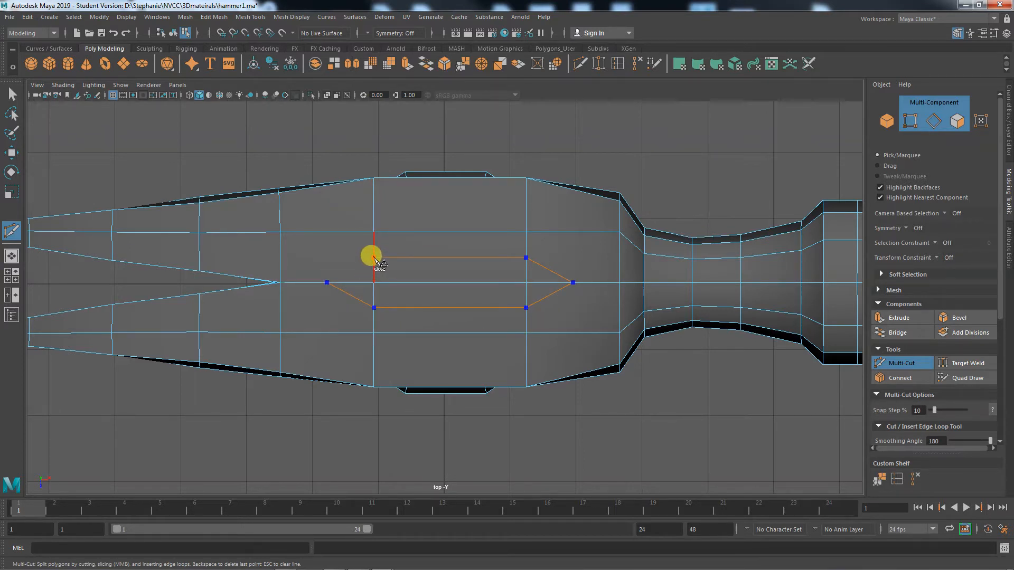
pyautogui.click(374, 258)
pyautogui.press('Return')
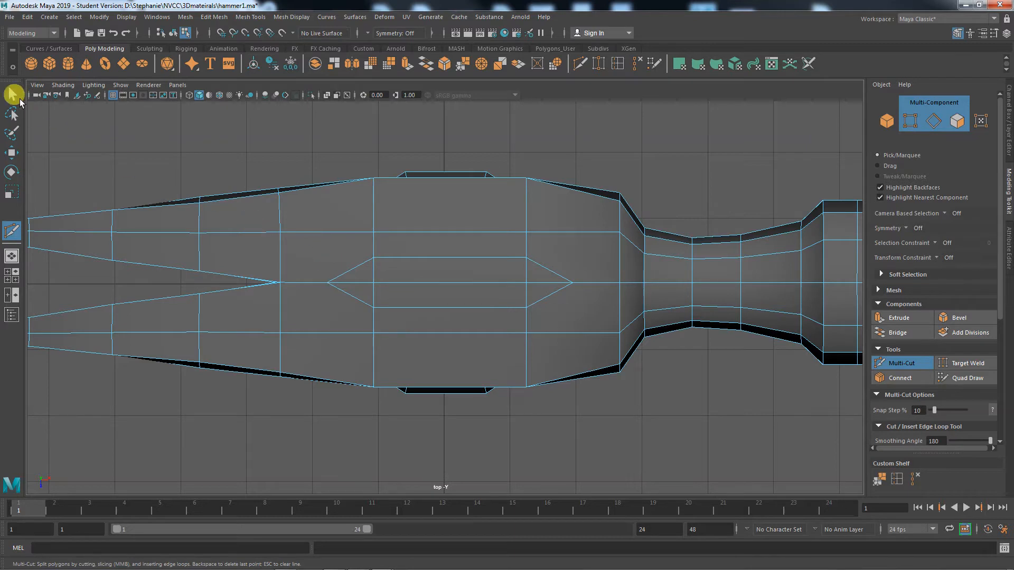
pyautogui.click(11, 153)
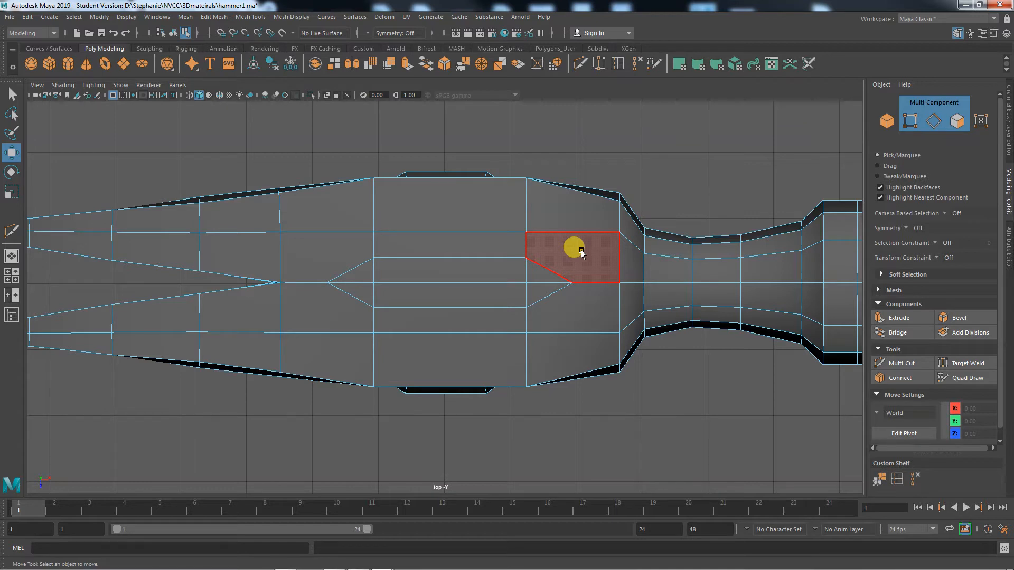
pyautogui.click(582, 252)
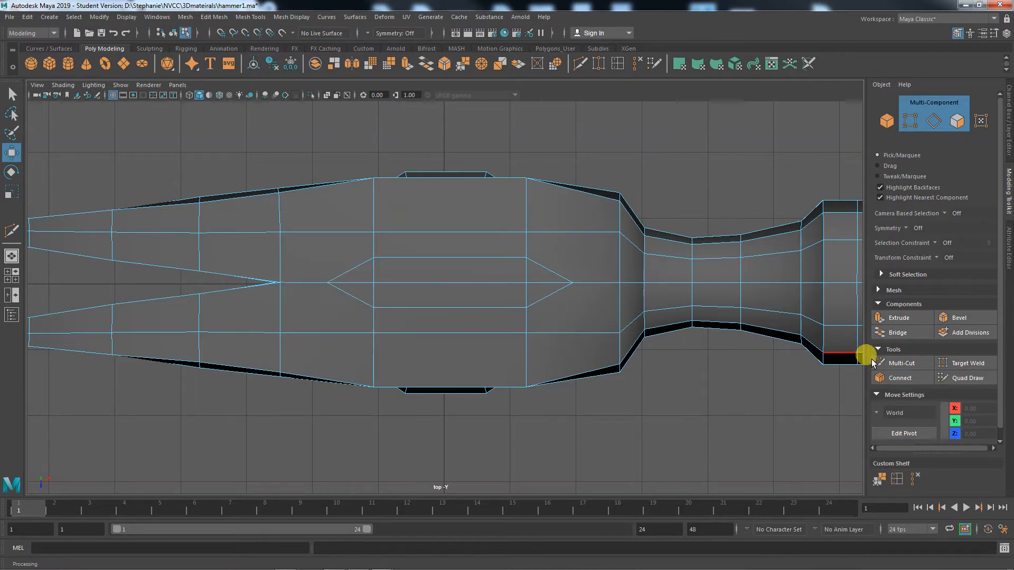
# Multi-Cut four connecting edges from the hexagon's slanted sides to the nearest outer grid vertices at both ends, and leave the cutting tool
pyautogui.click(909, 367)
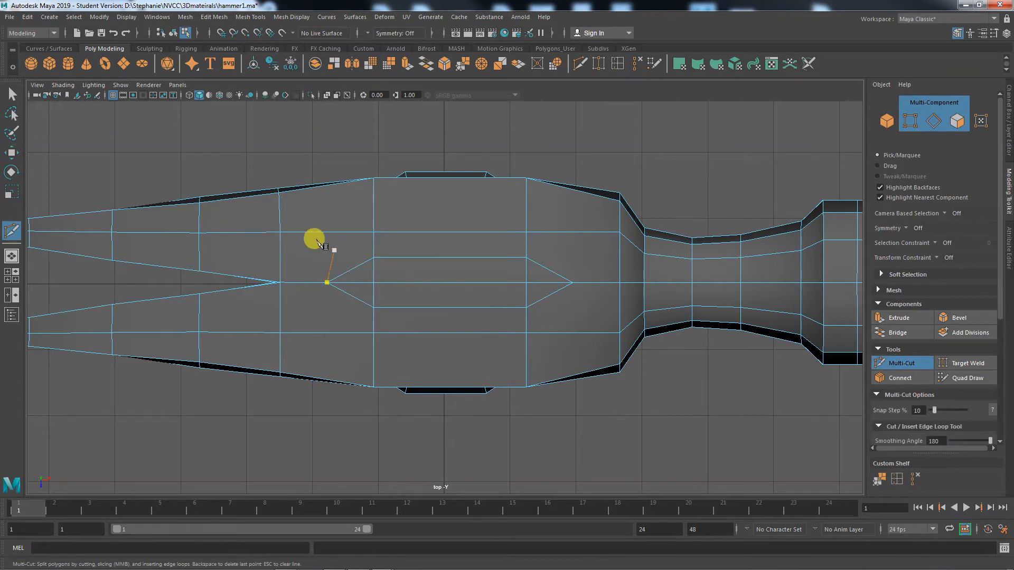
pyautogui.click(280, 233)
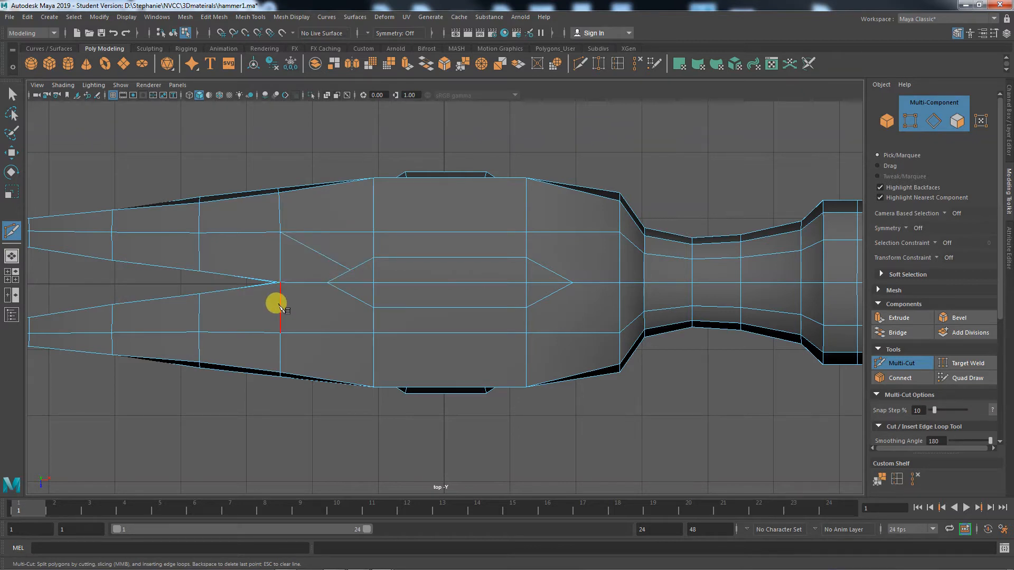
pyautogui.click(280, 332)
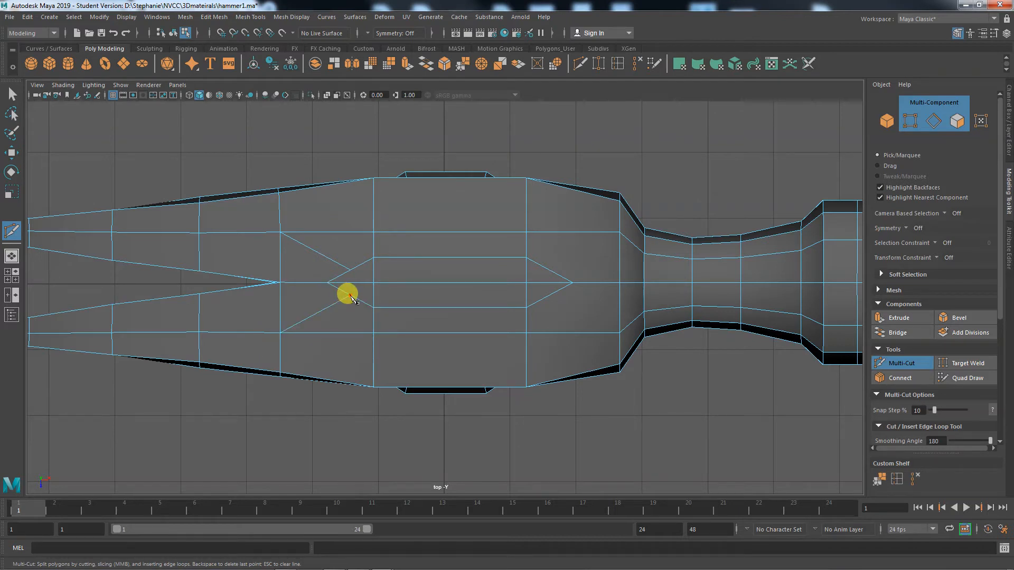
pyautogui.click(619, 332)
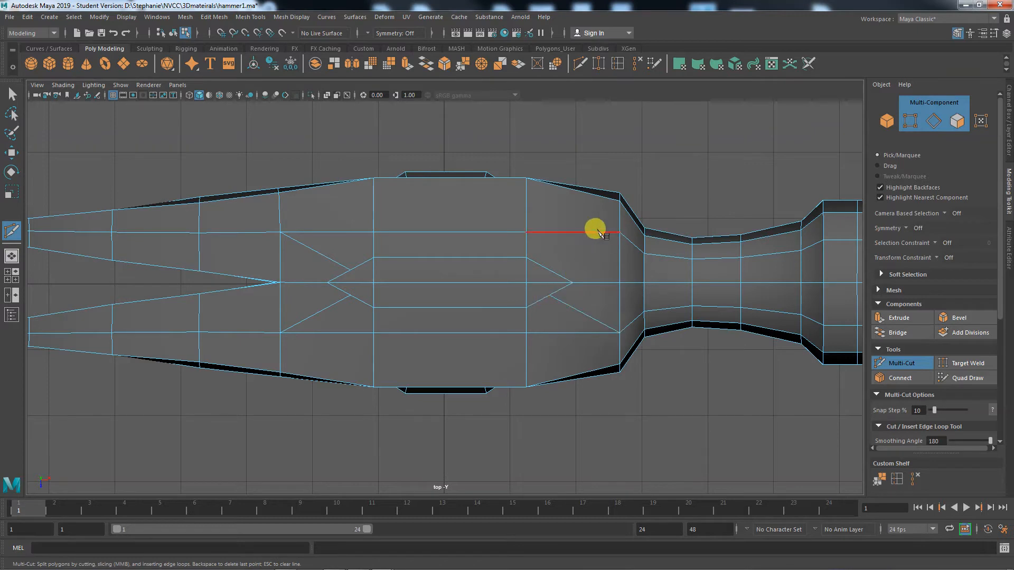
pyautogui.click(620, 232)
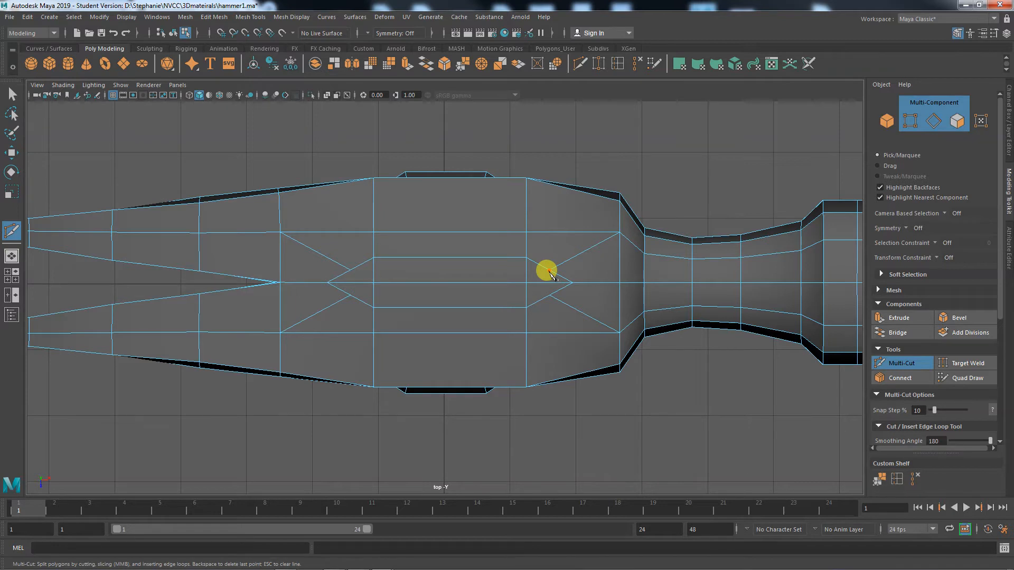
pyautogui.click(11, 153)
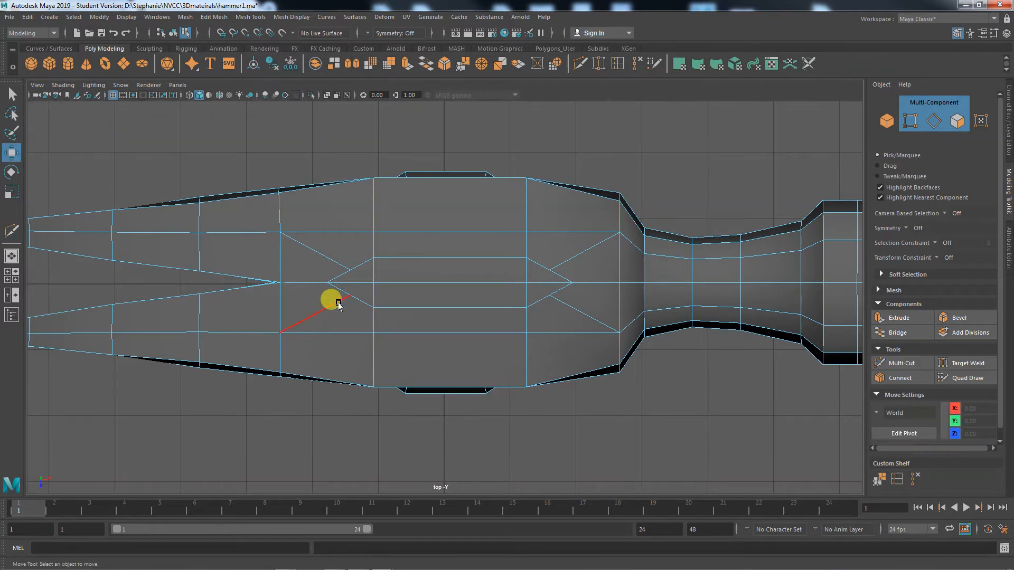
# Select the four vertices where the connecting edges meet the hexagon's slanted sides
pyautogui.click(364, 279)
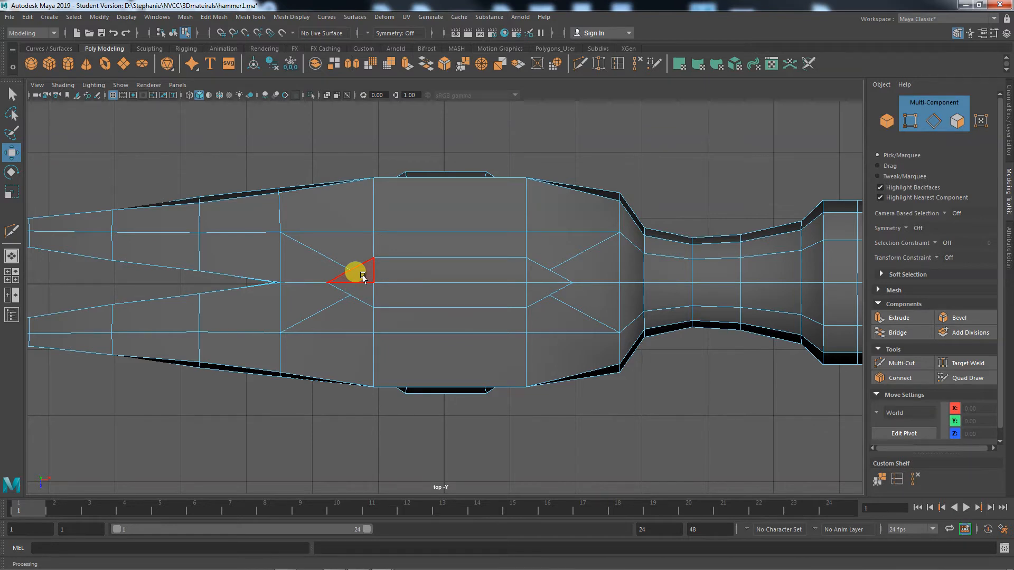
pyautogui.moveTo(363, 275); pyautogui.dragTo(324, 268, button='right')
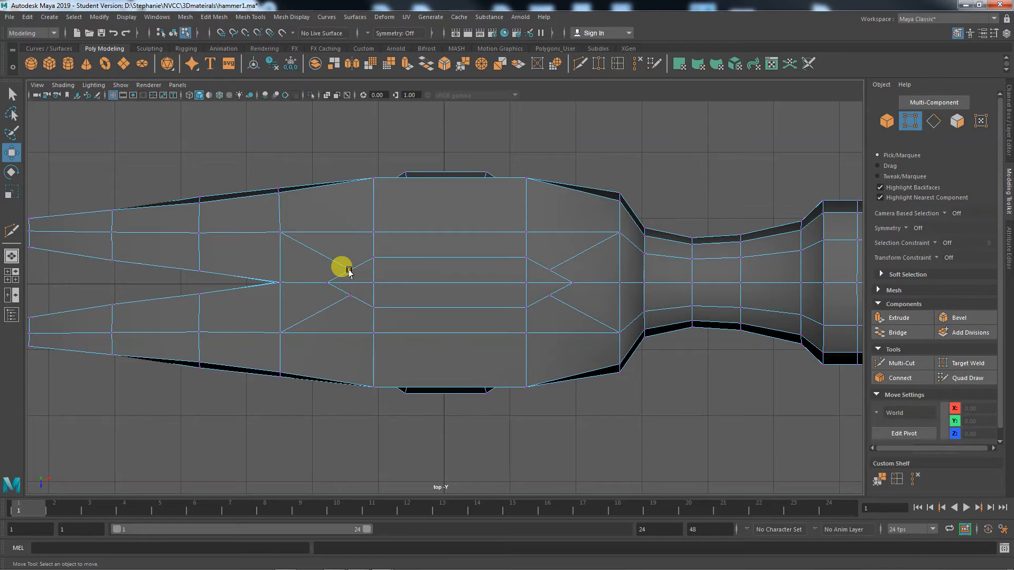
pyautogui.click(350, 270)
pyautogui.press('q')
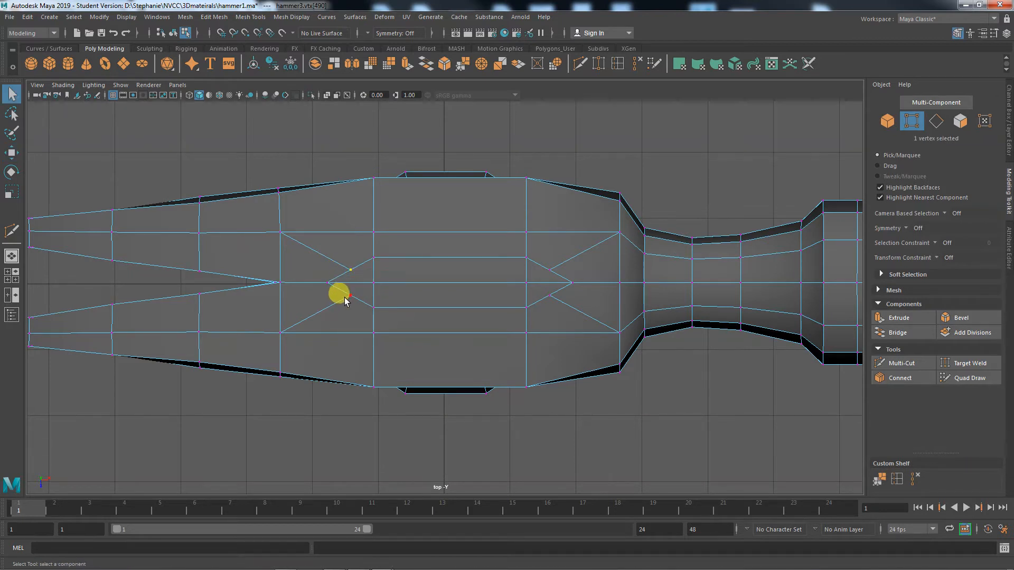
pyautogui.keyDown('shift'); pyautogui.click(351, 295); pyautogui.keyUp('shift')
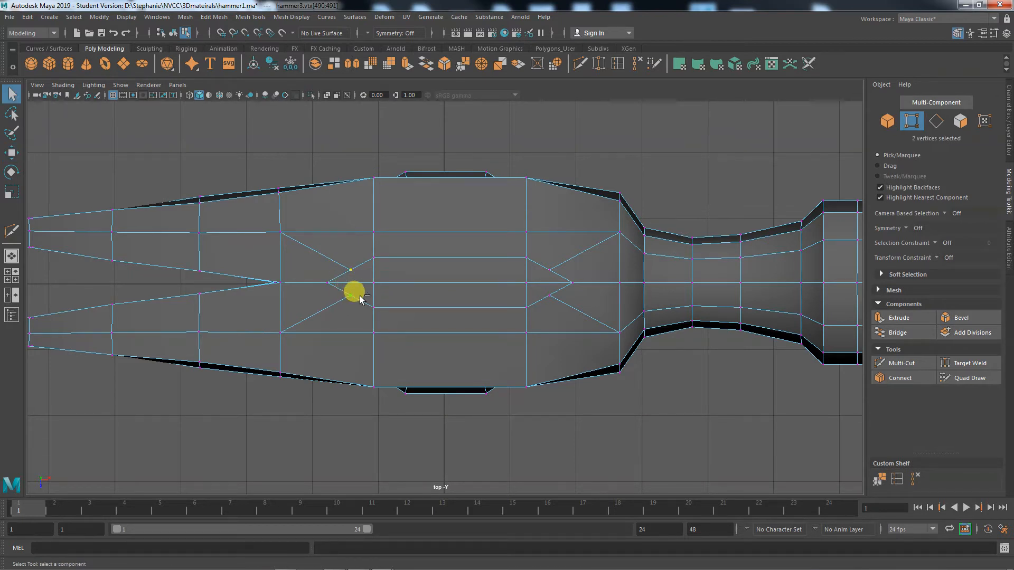
pyautogui.keyDown('shift'); pyautogui.click(550, 295); pyautogui.keyUp('shift')
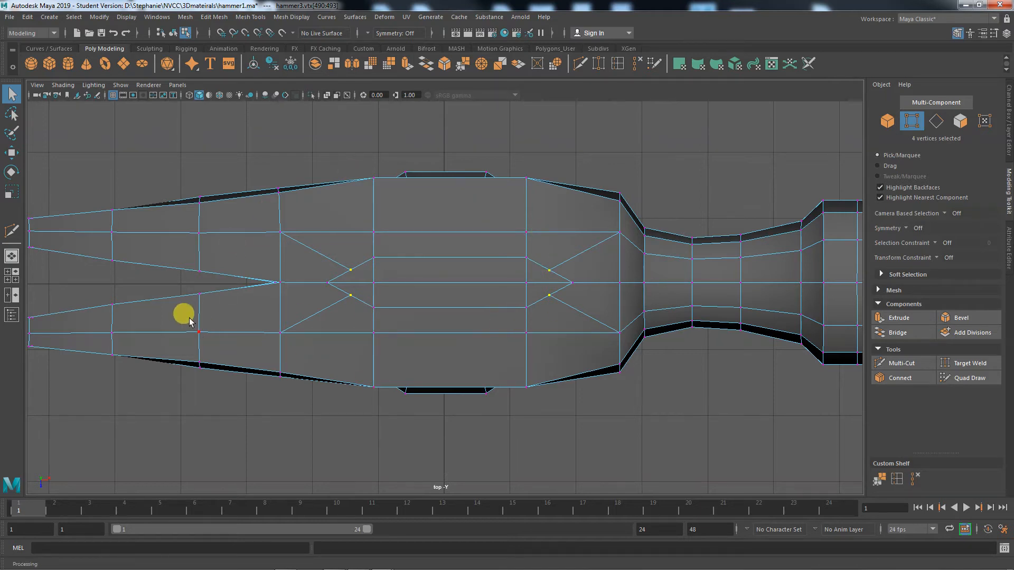
pyautogui.moveTo(209, 171); pyautogui.dragTo(612, 463)
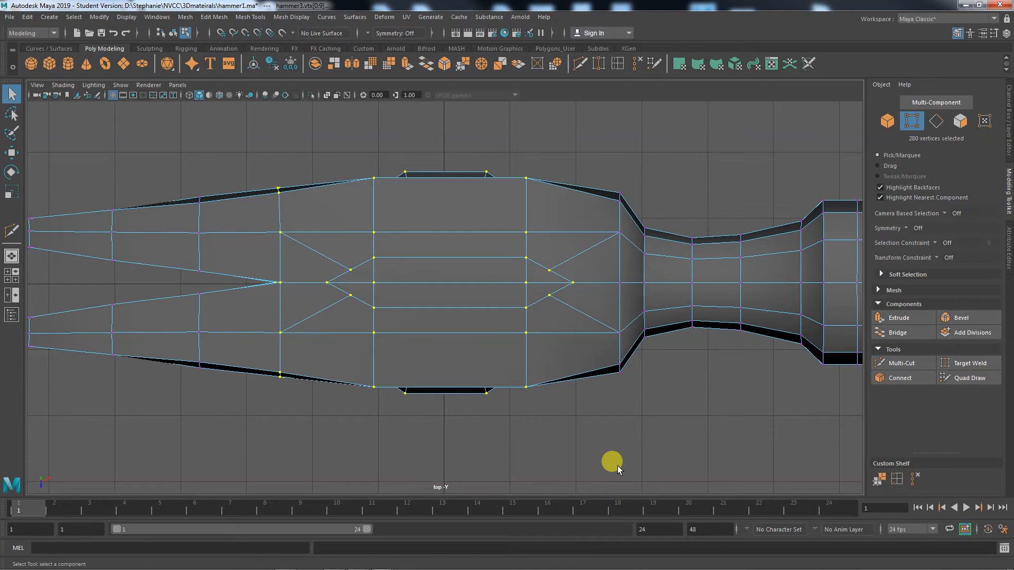
pyautogui.hotkey('ctrl', 'z')
pyautogui.hotkey('ctrl', 'z')
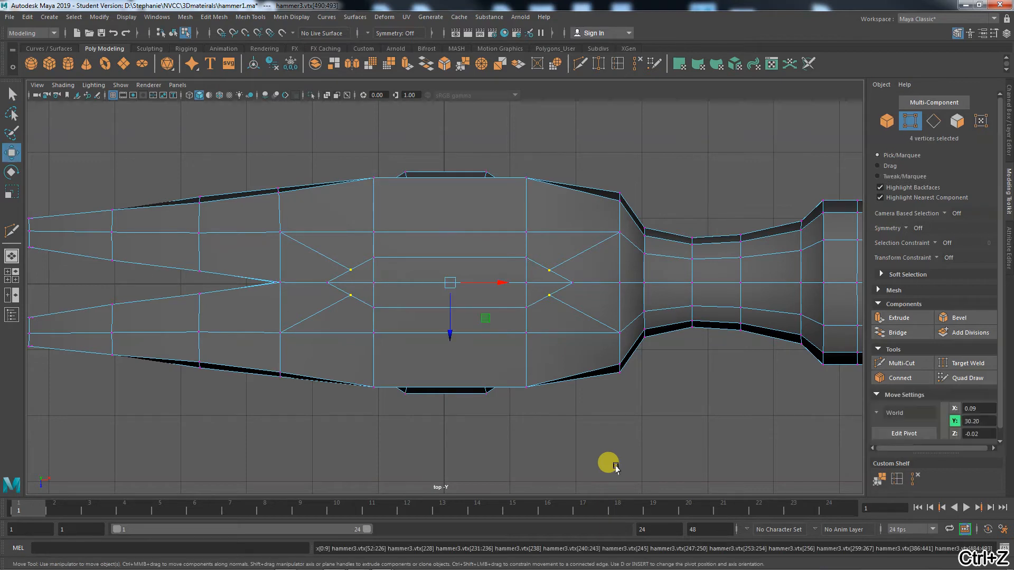
# Scale the four selected hexagon vertices outward along the head's length and width to round off the outline's pointed ends
pyautogui.press('space')
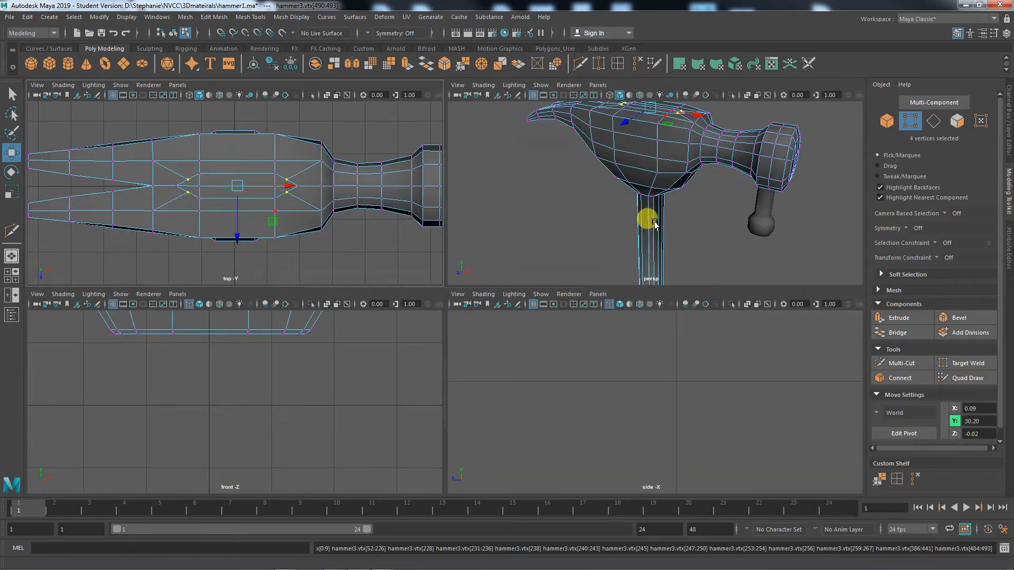
pyautogui.keyDown('alt'); pyautogui.moveTo(651, 231); pyautogui.dragTo(647, 208); pyautogui.keyUp('alt')
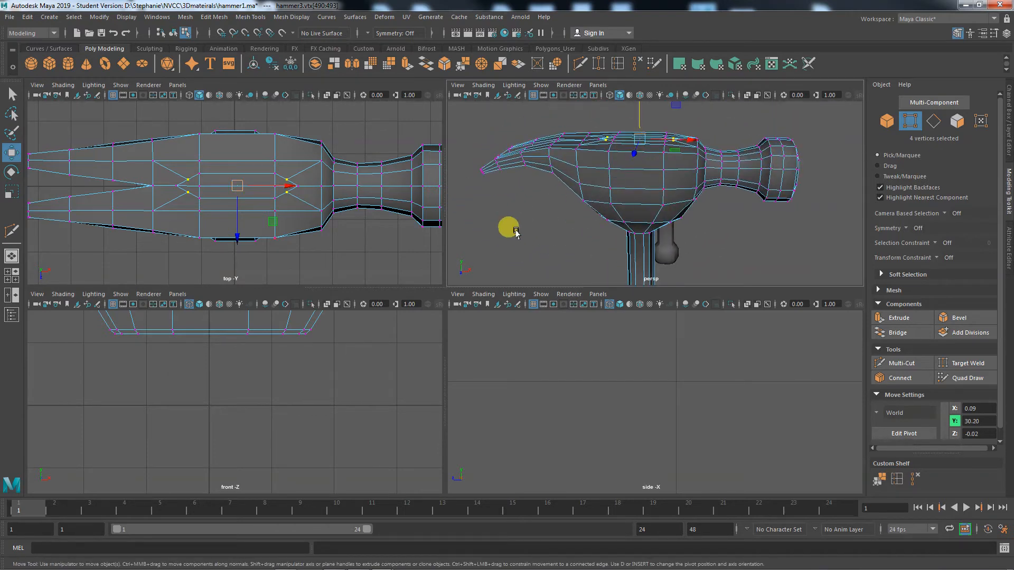
pyautogui.press('space')
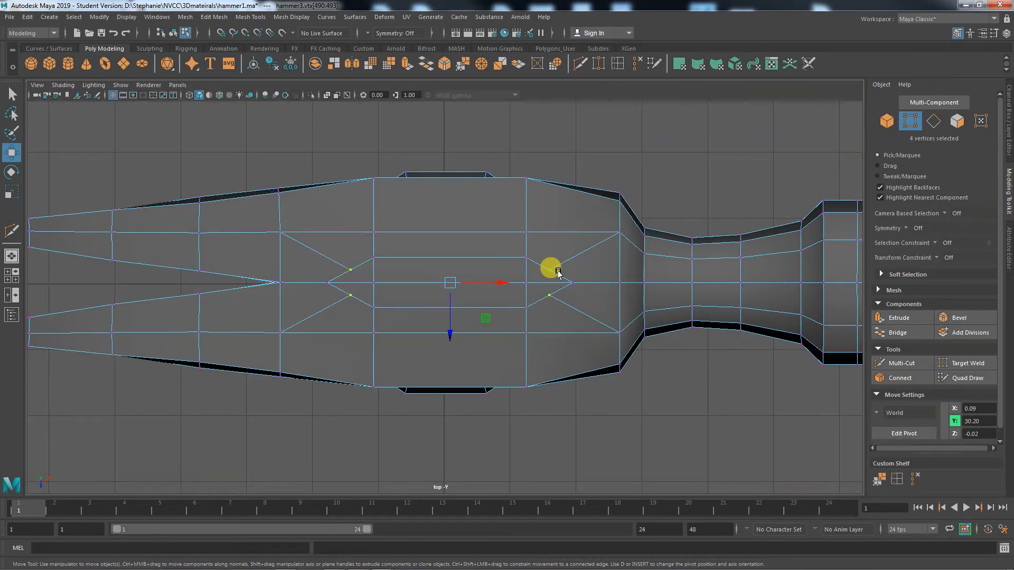
pyautogui.press('e')
pyautogui.press('r')
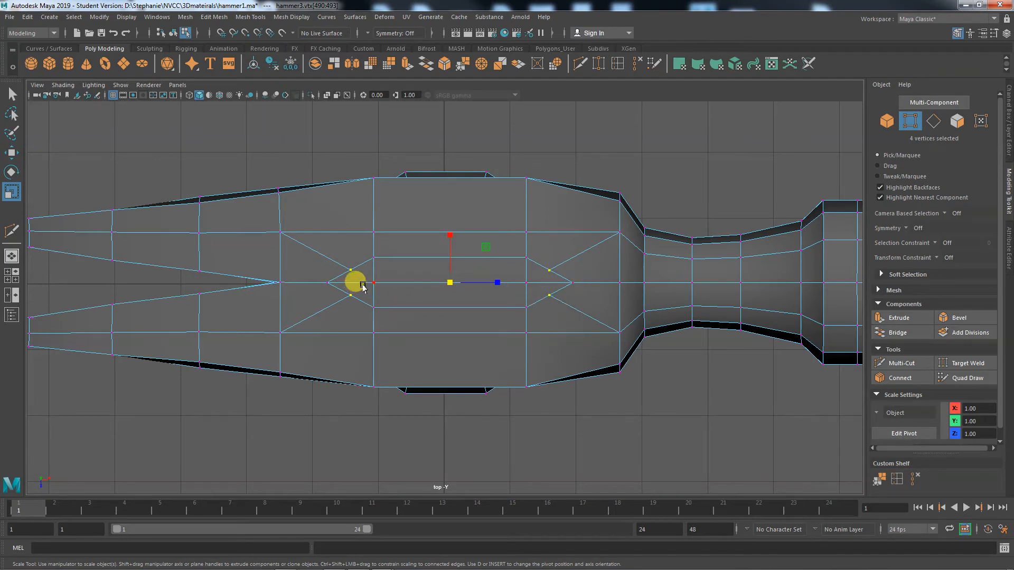
pyautogui.moveTo(496, 283); pyautogui.dragTo(499, 283)
pyautogui.click(450, 235)
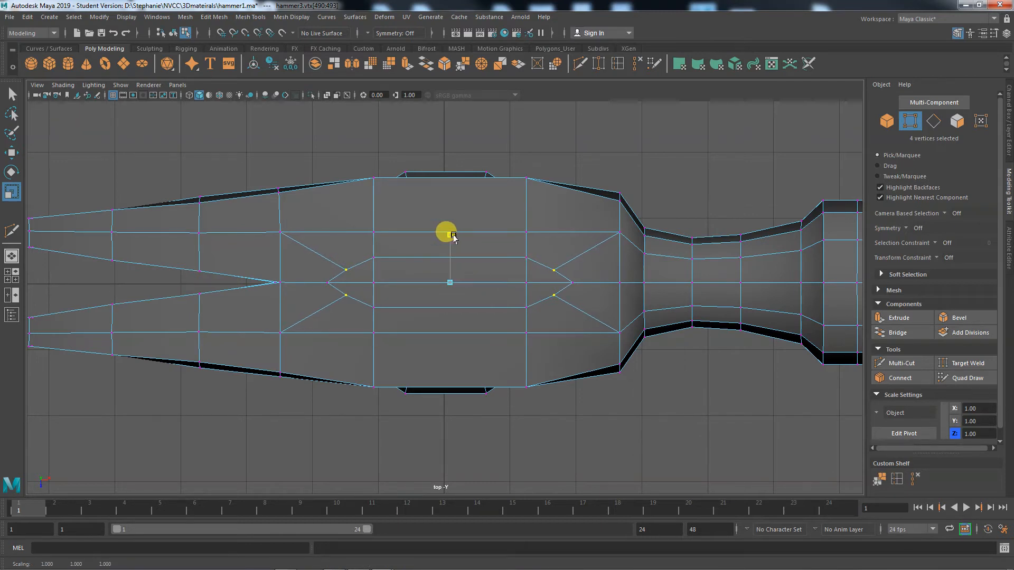
pyautogui.moveTo(454, 233); pyautogui.dragTo(449, 208)
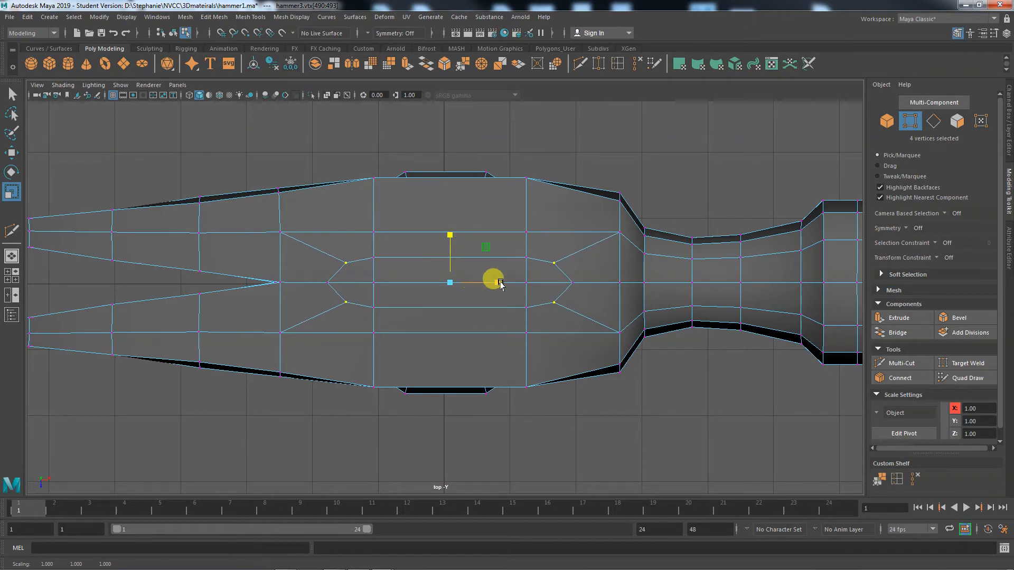
pyautogui.moveTo(491, 281); pyautogui.dragTo(502, 281)
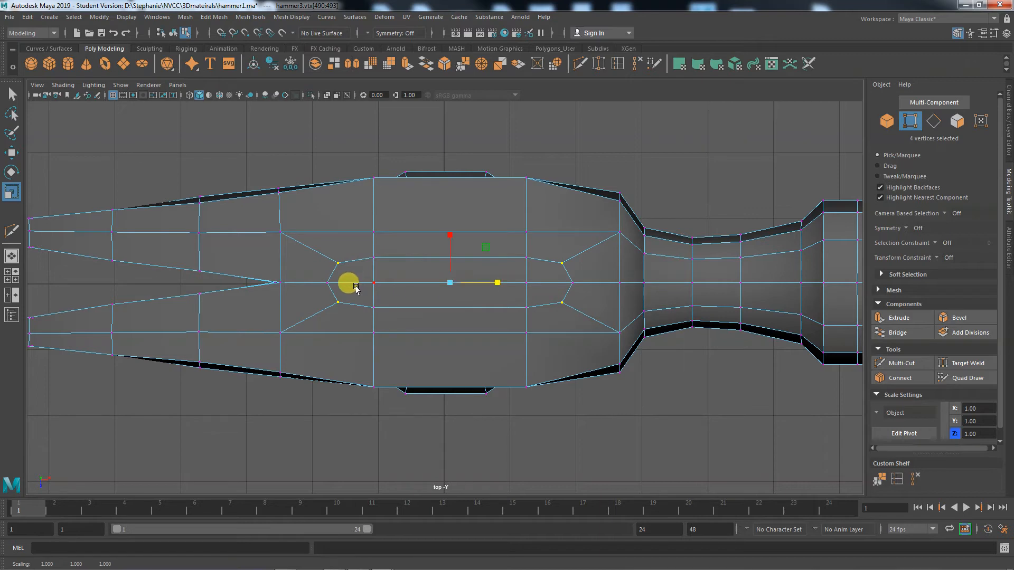
# Add the outline's two end vertices to the selection and scale all six by about 1.13 lengthwise and slightly outward in width
pyautogui.keyDown('shift'); pyautogui.click(326, 283); pyautogui.keyUp('shift')
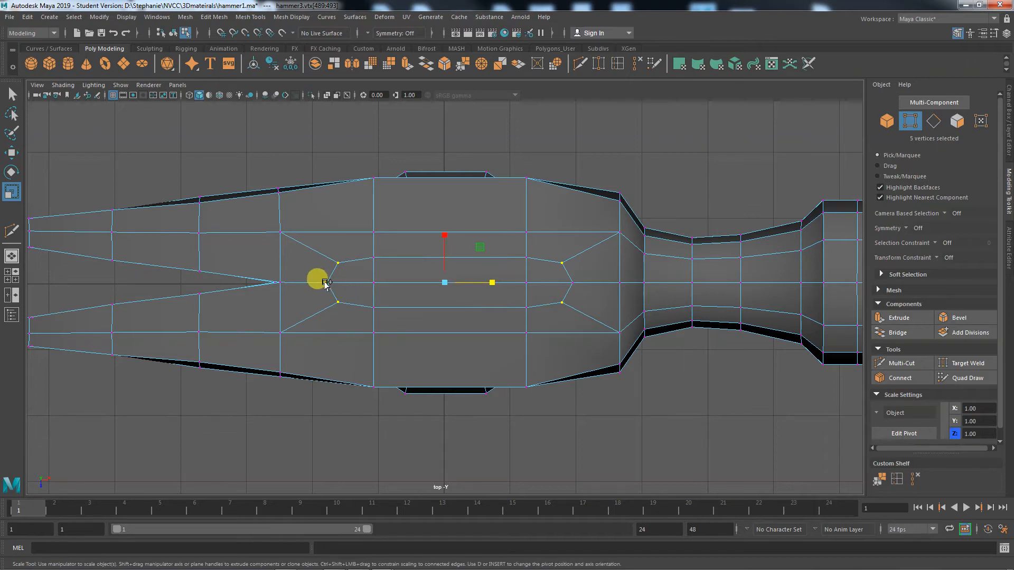
pyautogui.keyDown('shift'); pyautogui.click(572, 283); pyautogui.keyUp('shift')
pyautogui.moveTo(497, 283); pyautogui.dragTo(502, 283)
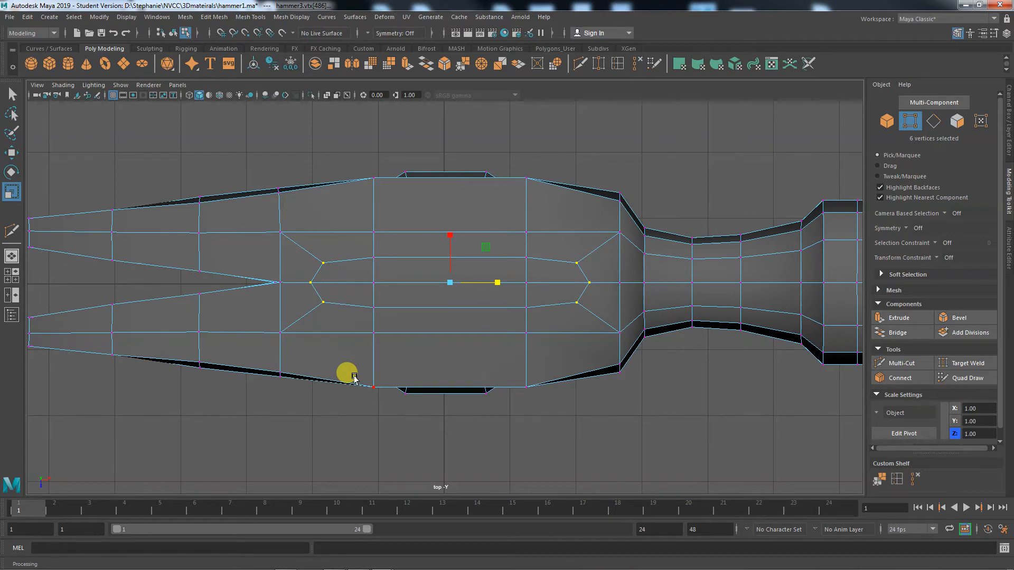
pyautogui.hotkey('ctrl', 'z')
pyautogui.hotkey('ctrl', 'z')
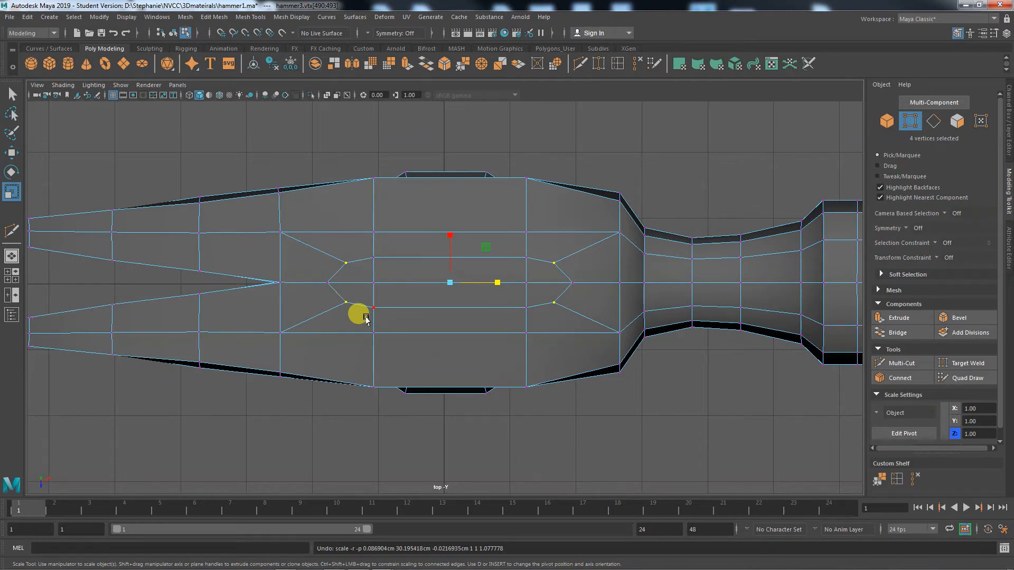
pyautogui.hotkey('ctrl', 'y')
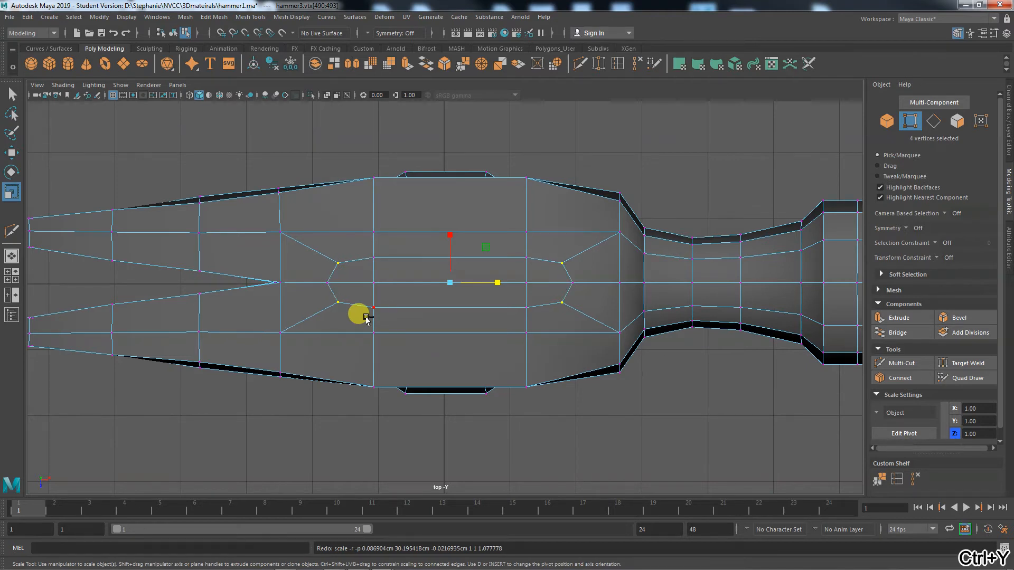
pyautogui.hotkey('ctrl', 'y')
pyautogui.hotkey('ctrl', 'y')
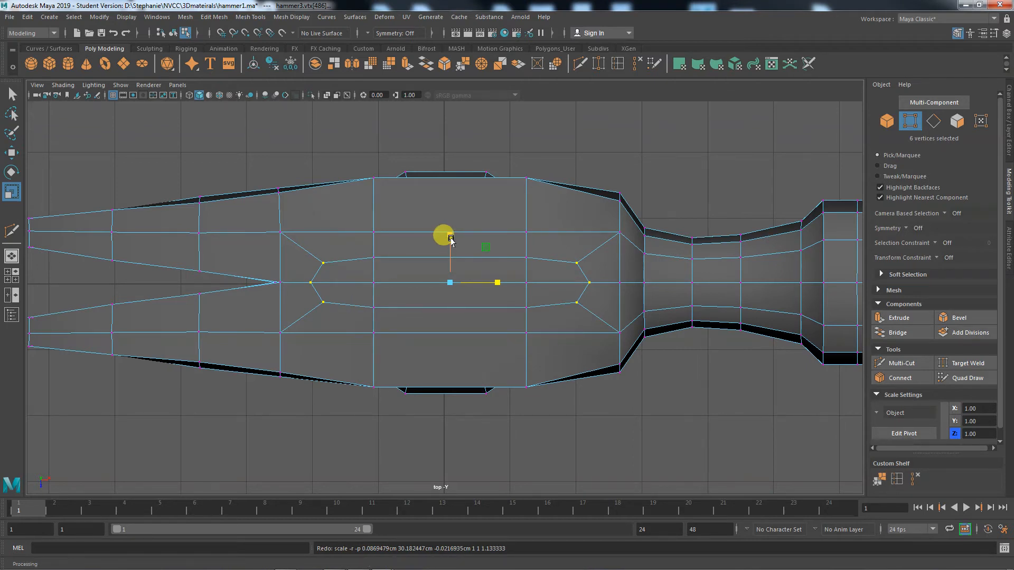
pyautogui.moveTo(449, 238); pyautogui.dragTo(447, 232)
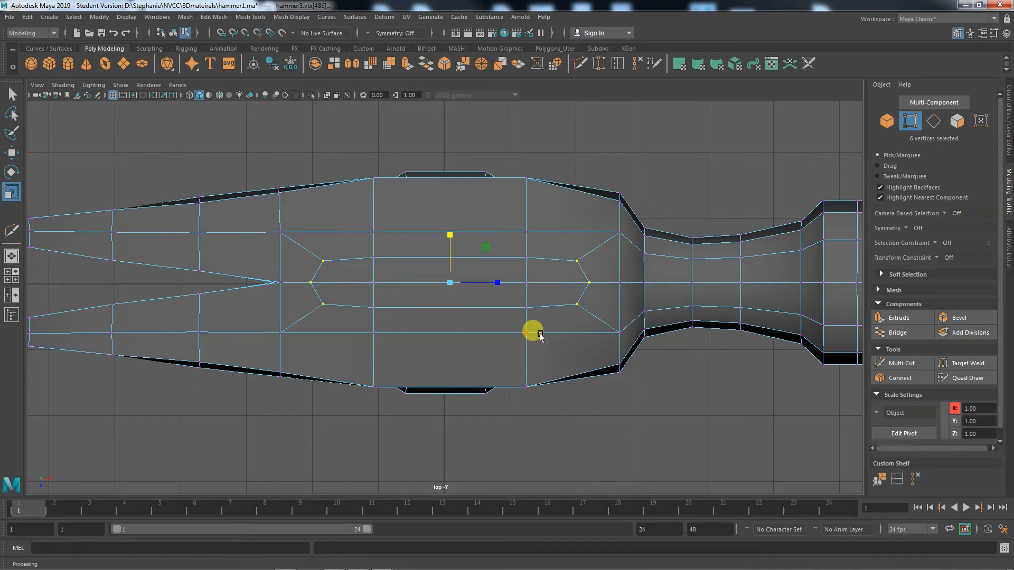
# Select the six faces inside the cut outline on top of the hammer head in the perspective view
pyautogui.moveTo(476, 268); pyautogui.dragTo(474, 301, button='right')
pyautogui.press('space')
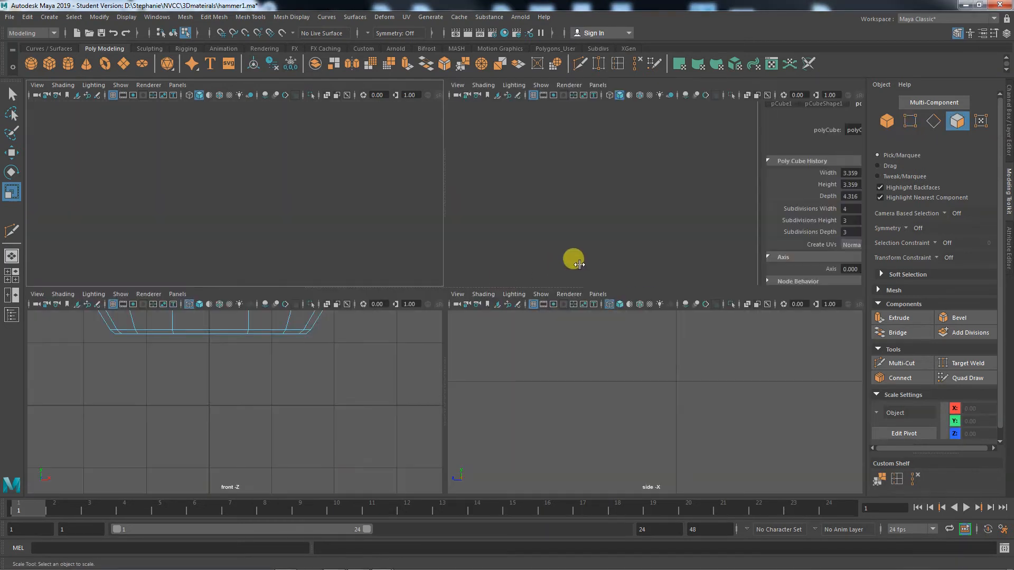
pyautogui.press('space')
pyautogui.keyDown('alt'); pyautogui.moveTo(564, 306); pyautogui.dragTo(516, 351); pyautogui.keyUp('alt')
pyautogui.click(323, 369)
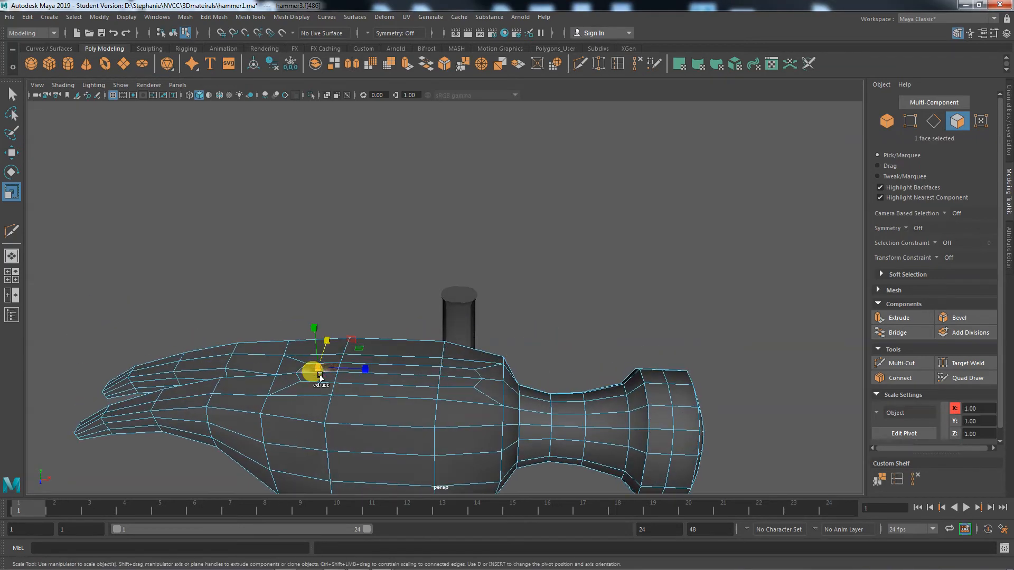
pyautogui.keyDown('shift'); pyautogui.click(404, 376); pyautogui.keyUp('shift')
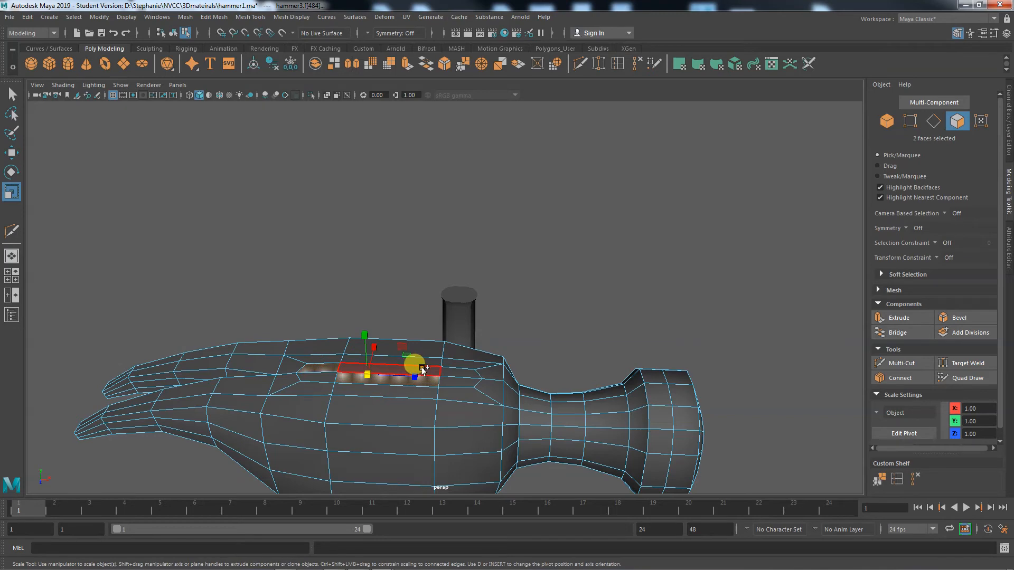
pyautogui.keyDown('shift'); pyautogui.click(421, 369); pyautogui.keyUp('shift')
pyautogui.keyDown('shift'); pyautogui.click(450, 372); pyautogui.keyUp('shift')
pyautogui.keyDown('shift'); pyautogui.click(451, 381); pyautogui.keyUp('shift')
pyautogui.keyDown('shift'); pyautogui.click(324, 377); pyautogui.keyUp('shift')
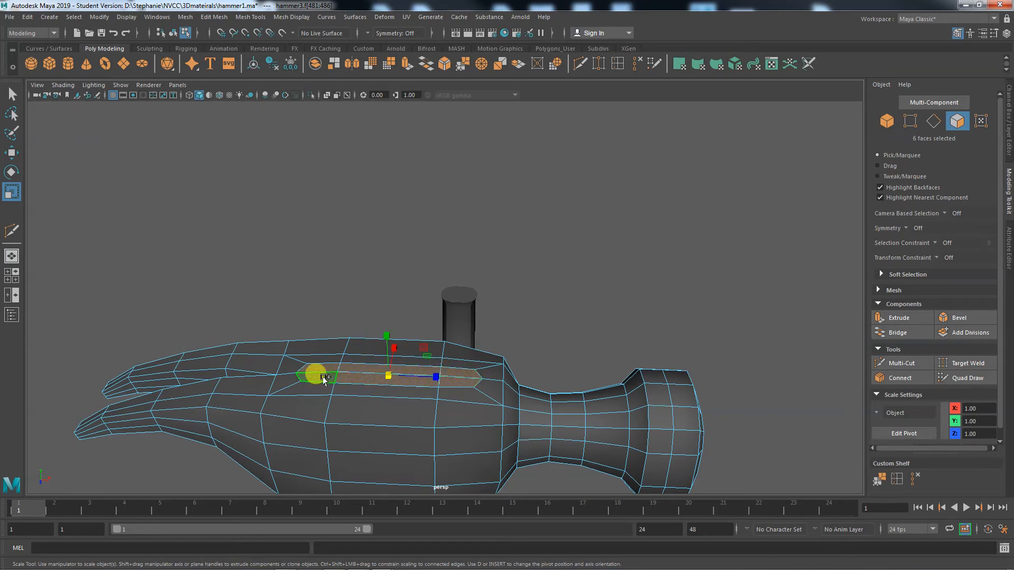
# Extrude the six selected top faces upward with a Local Translate Z of about 0.241, keeping the sides untapered
pyautogui.keyDown('alt'); pyautogui.moveTo(346, 385); pyautogui.dragTo(460, 433); pyautogui.keyUp('alt')
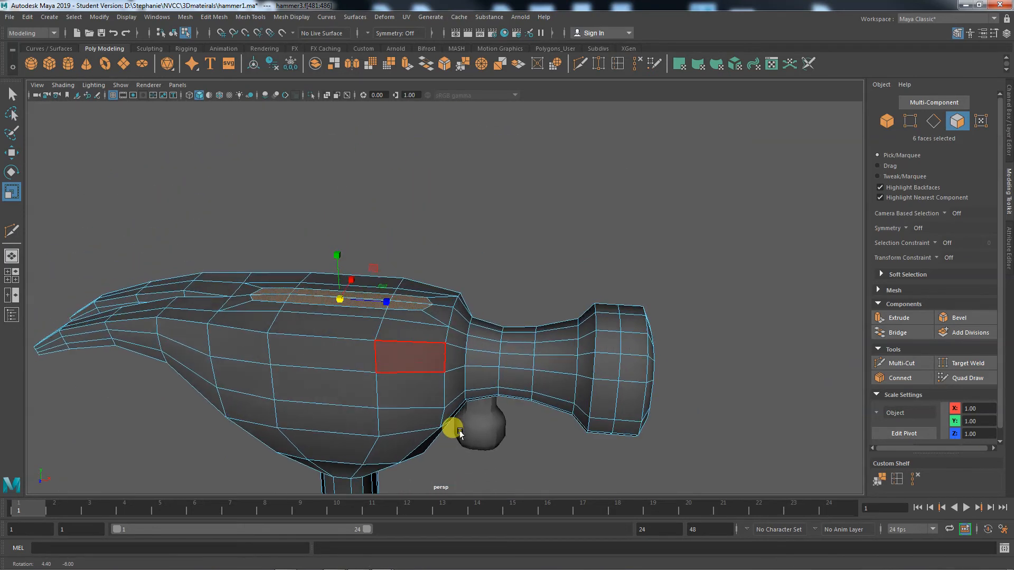
pyautogui.click(894, 320)
pyautogui.moveTo(334, 262); pyautogui.dragTo(331, 233)
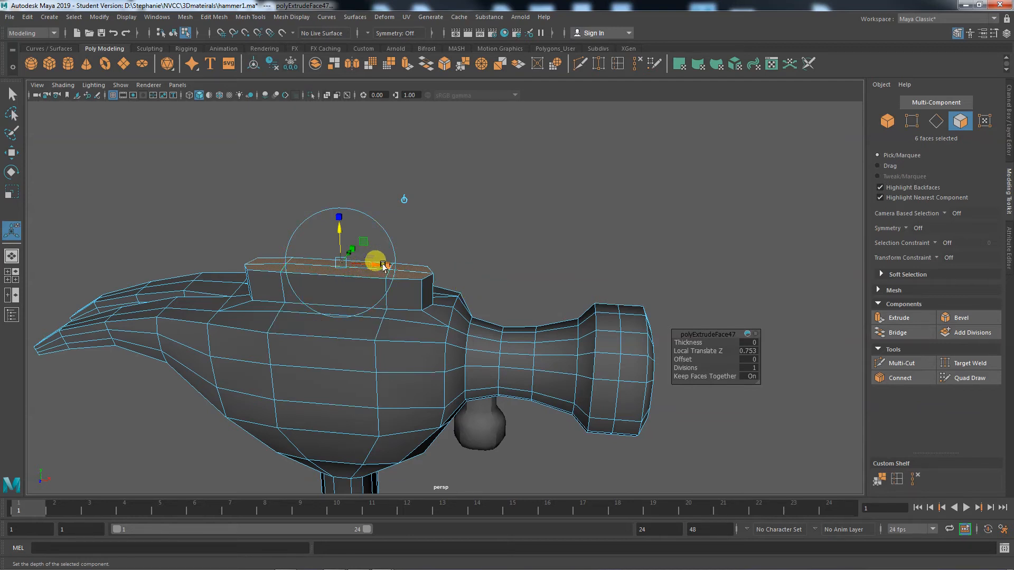
pyautogui.moveTo(384, 265); pyautogui.dragTo(360, 264)
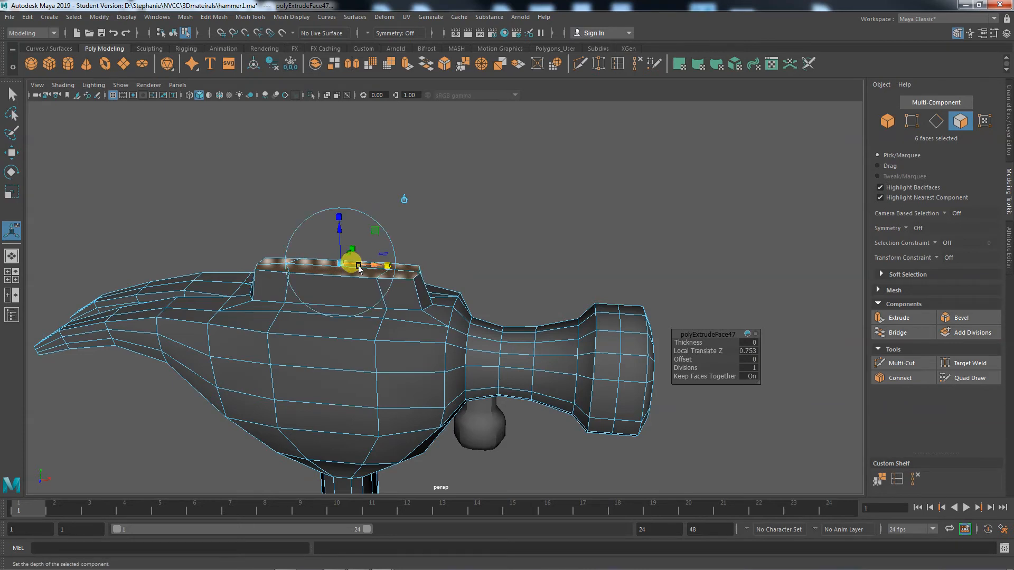
pyautogui.hotkey('ctrl', 'z')
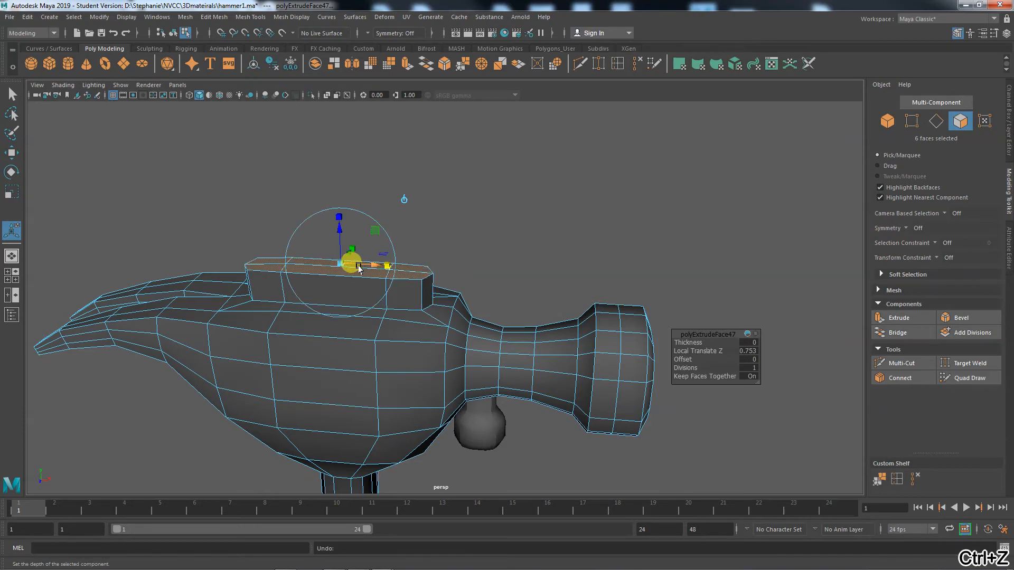
pyautogui.moveTo(344, 248); pyautogui.dragTo(339, 253)
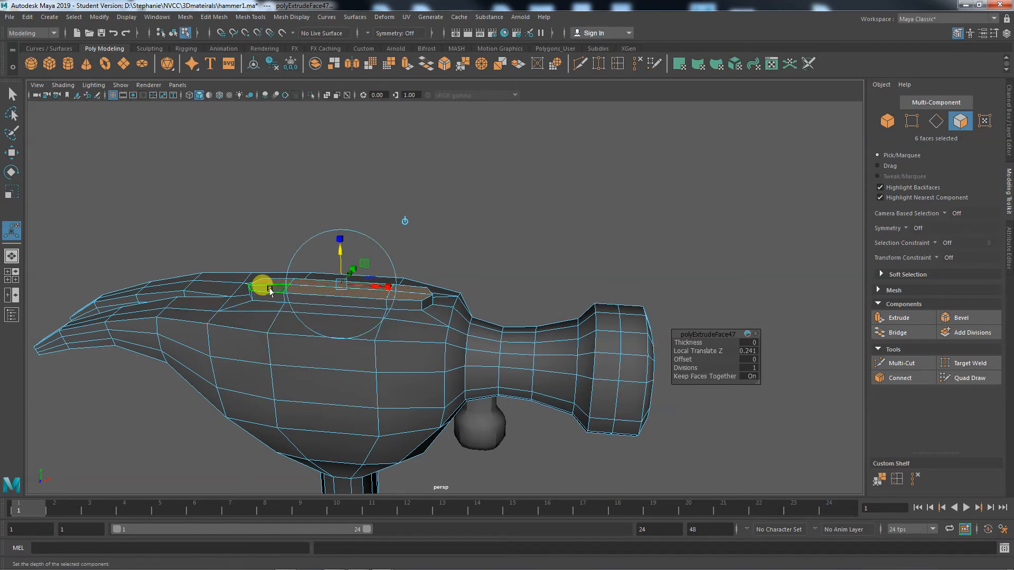
# Scale the six raised top faces inward along the head's length to about 0.944
pyautogui.press('e')
pyautogui.press('r')
pyautogui.moveTo(381, 292); pyautogui.dragTo(380, 293)
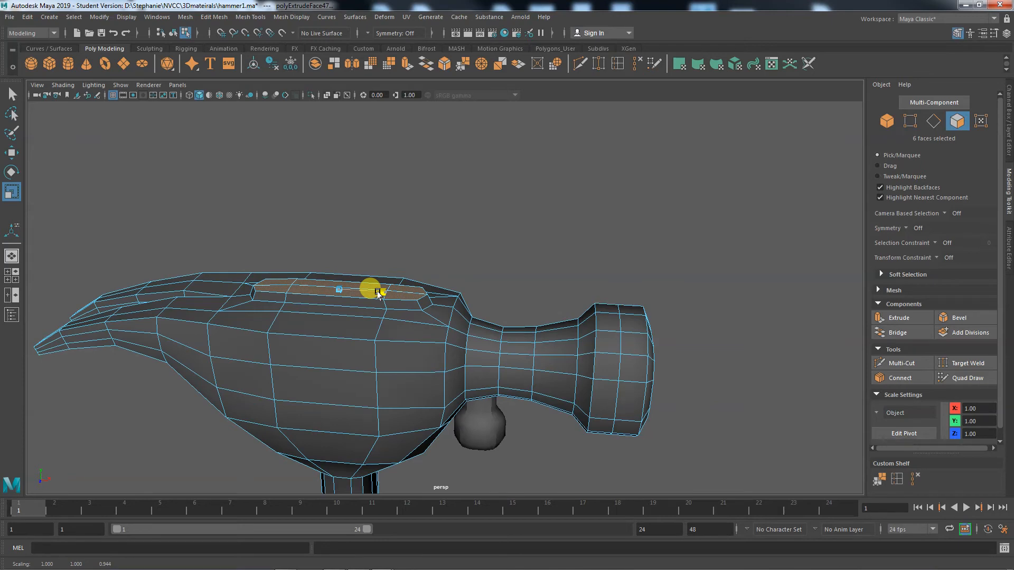
pyautogui.moveTo(380, 293); pyautogui.dragTo(381, 293)
# Extrude the six top faces again with a Local Translate Z of about 0.203 and scale them lengthwise to about 0.911
pyautogui.moveTo(362, 403)
pyautogui.keyDown('alt'); pyautogui.mouseDown()
pyautogui.moveTo(381, 396)
pyautogui.moveTo(365, 398)
pyautogui.mouseUp(); pyautogui.keyUp('alt')
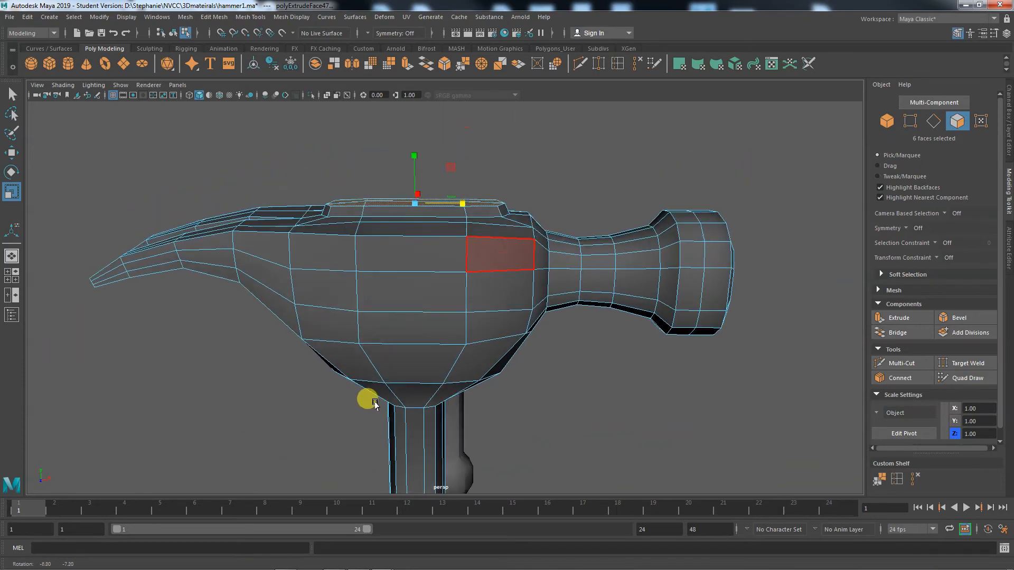
pyautogui.keyDown('alt'); pyautogui.moveTo(380, 377); pyautogui.dragTo(362, 414, button='middle'); pyautogui.keyUp('alt')
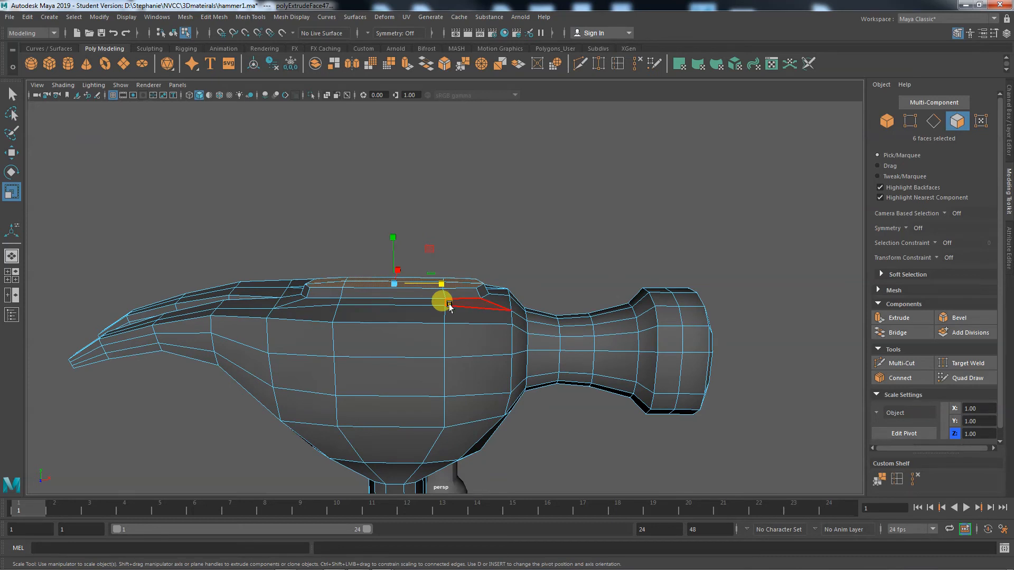
pyautogui.click(879, 317)
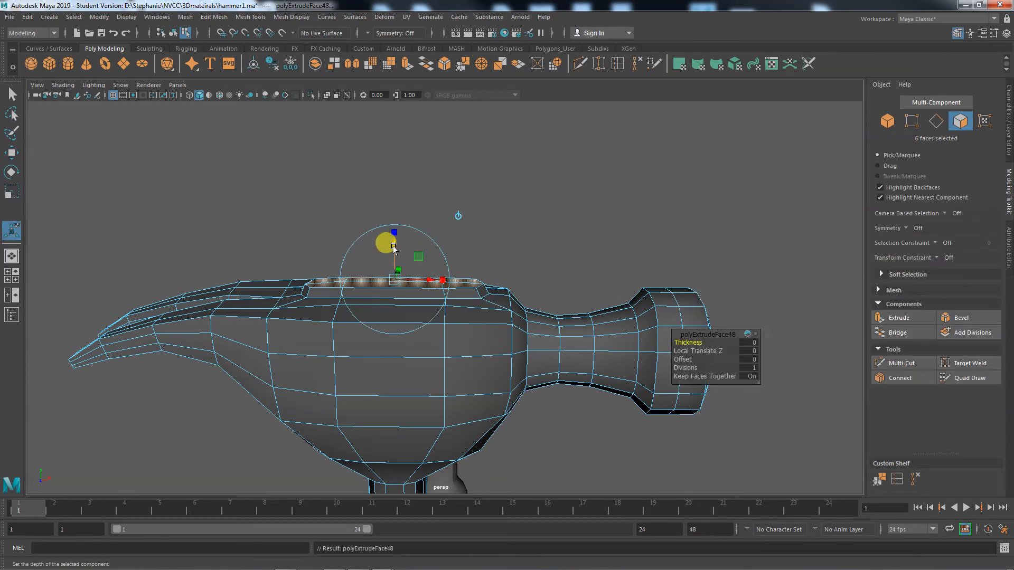
pyautogui.moveTo(393, 246); pyautogui.dragTo(392, 238)
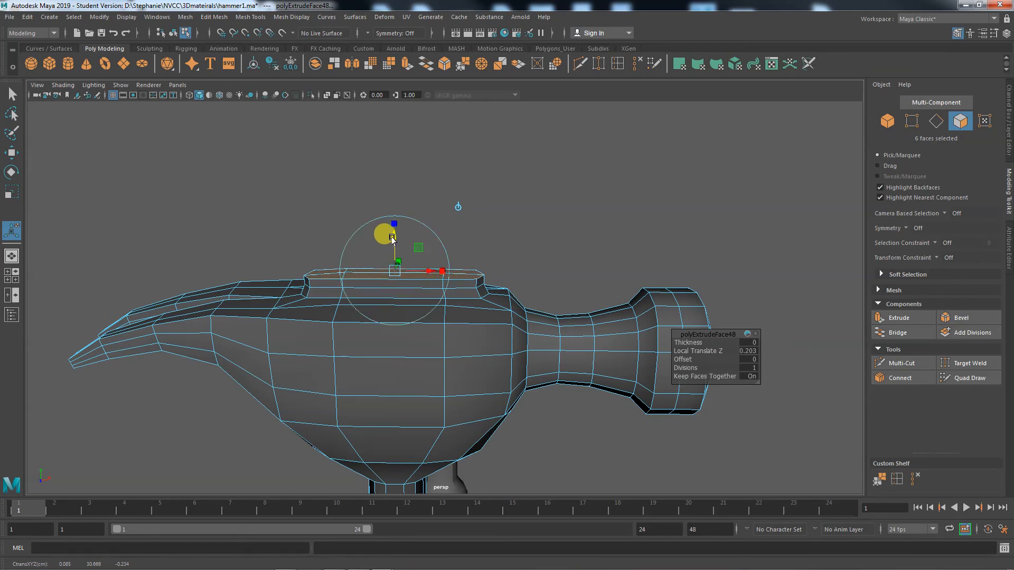
pyautogui.press('r')
pyautogui.moveTo(430, 267); pyautogui.dragTo(433, 272)
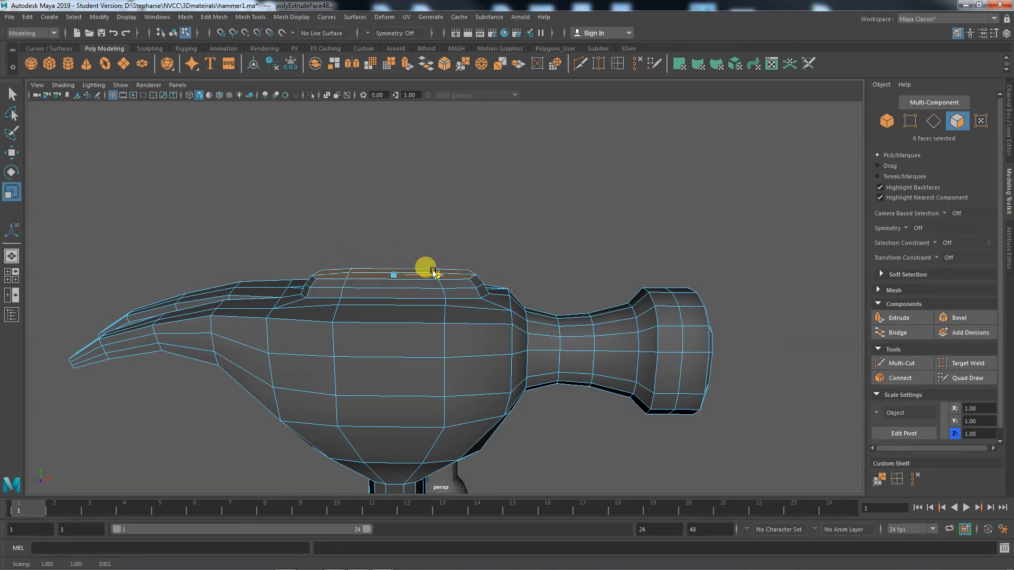
# Extrude the six top faces upward a third time and scale them lengthwise to about 0.8 to taper the raised detail
pyautogui.click(891, 316)
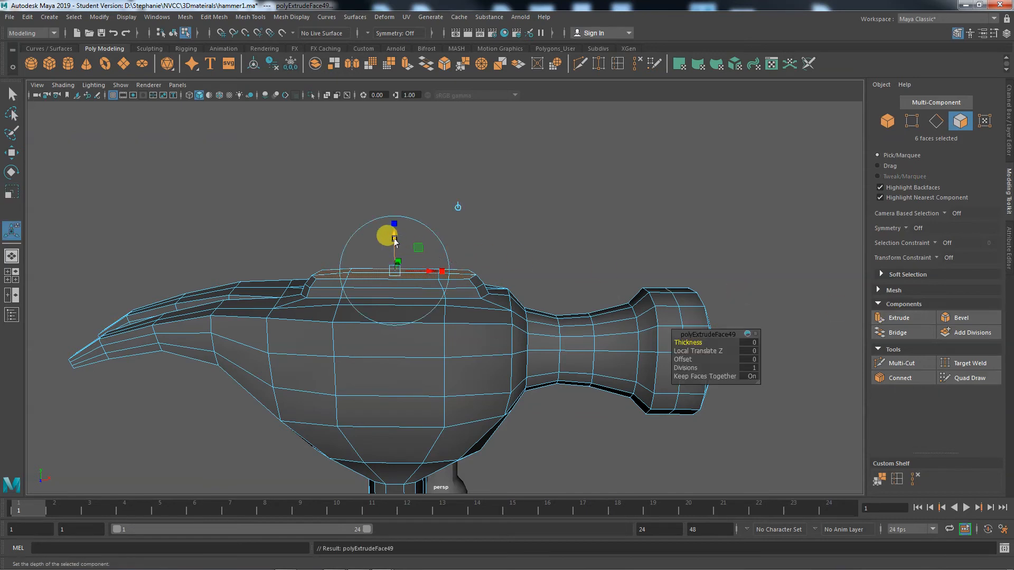
pyautogui.moveTo(395, 240); pyautogui.dragTo(395, 229)
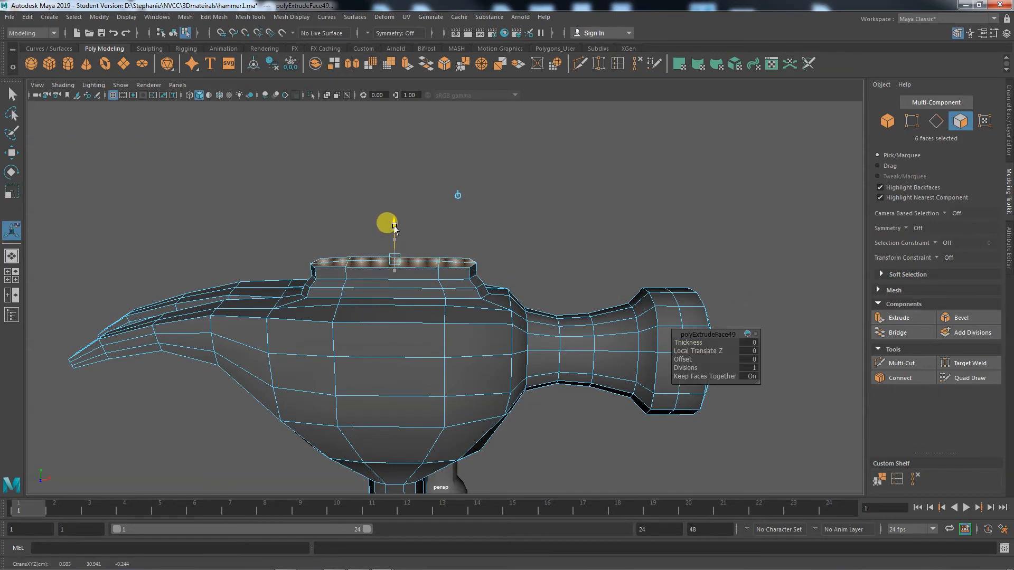
pyautogui.press('r')
pyautogui.moveTo(435, 259)
pyautogui.mouseDown()
pyautogui.moveTo(396, 259)
pyautogui.moveTo(430, 259)
pyautogui.mouseUp()
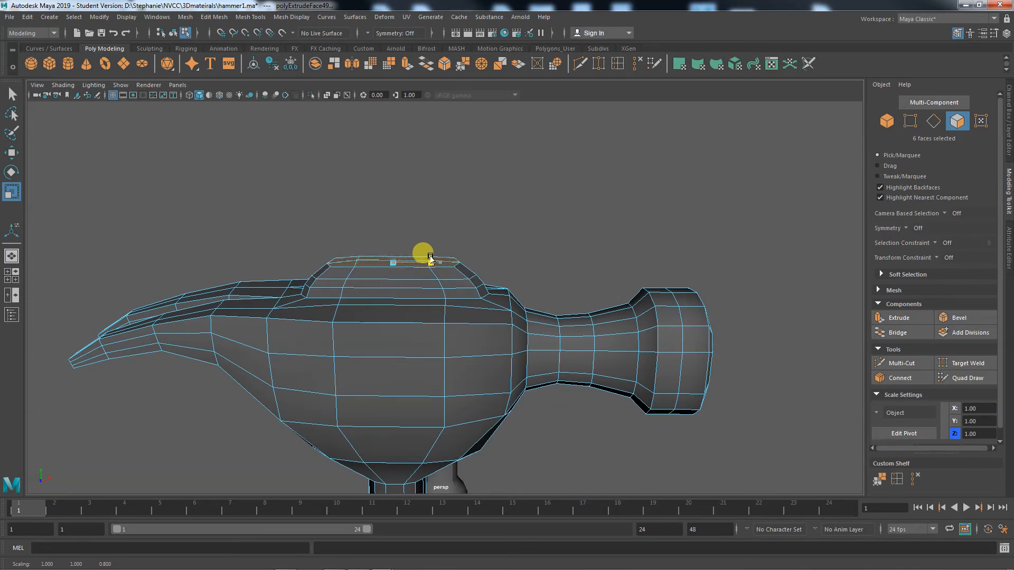
# Return to object mode with nothing selected and examine the hammer head's overall shape with its raised detail
pyautogui.keyDown('alt'); pyautogui.moveTo(501, 329); pyautogui.dragTo(433, 356); pyautogui.keyUp('alt')
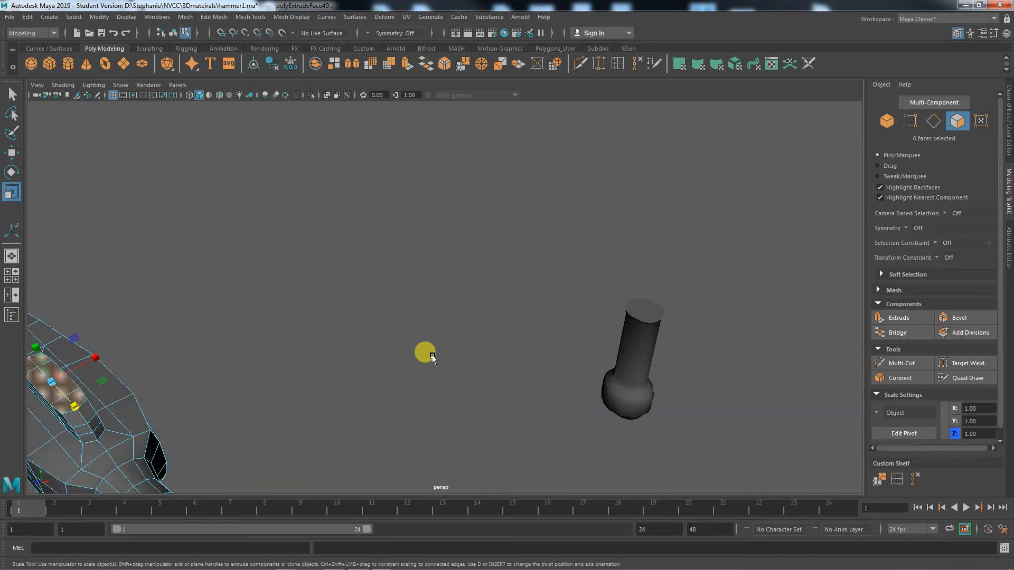
pyautogui.click(317, 392)
pyautogui.keyDown('alt'); pyautogui.moveTo(317, 392); pyautogui.dragTo(404, 244); pyautogui.keyUp('alt')
pyautogui.moveTo(409, 240); pyautogui.dragTo(453, 241, button='right')
pyautogui.press('F8')
pyautogui.keyDown('alt'); pyautogui.moveTo(280, 374); pyautogui.dragTo(324, 400); pyautogui.keyUp('alt')
pyautogui.click(329, 402)
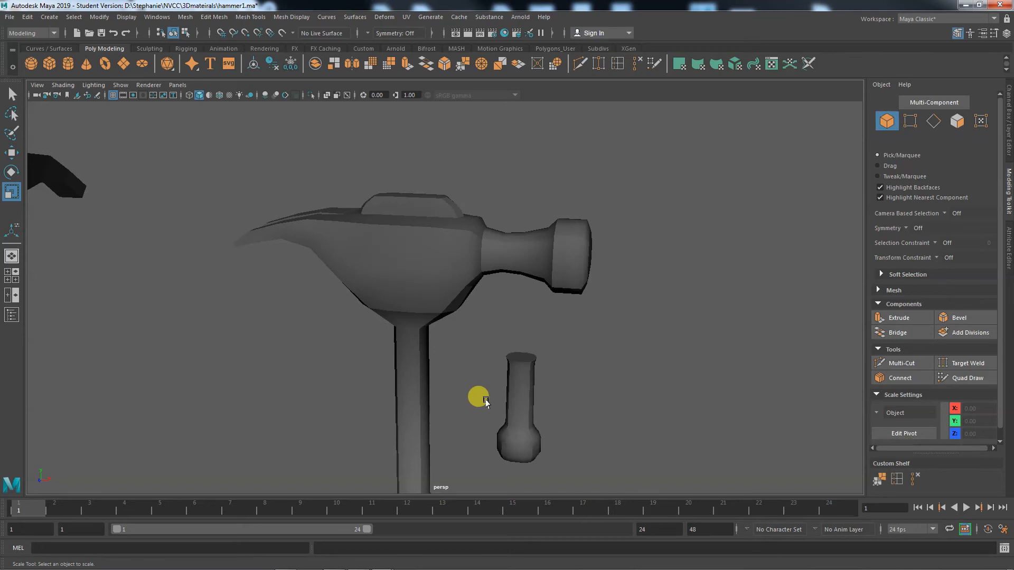
# Select the hammer in edge mode and check the vertical edge loops on the side of the head
pyautogui.click(426, 267)
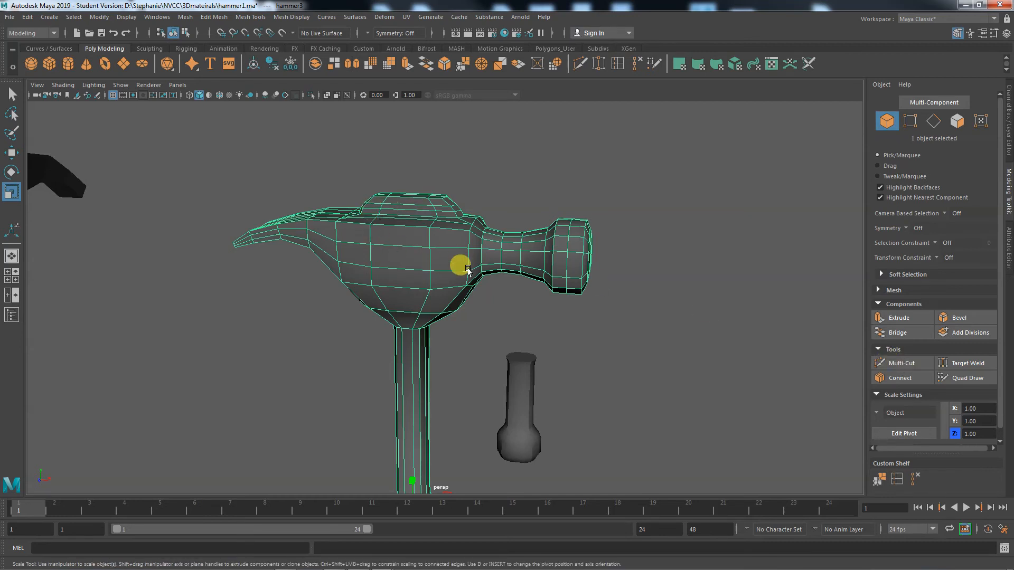
pyautogui.keyDown('alt'); pyautogui.moveTo(407, 290); pyautogui.dragTo(429, 288); pyautogui.keyUp('alt')
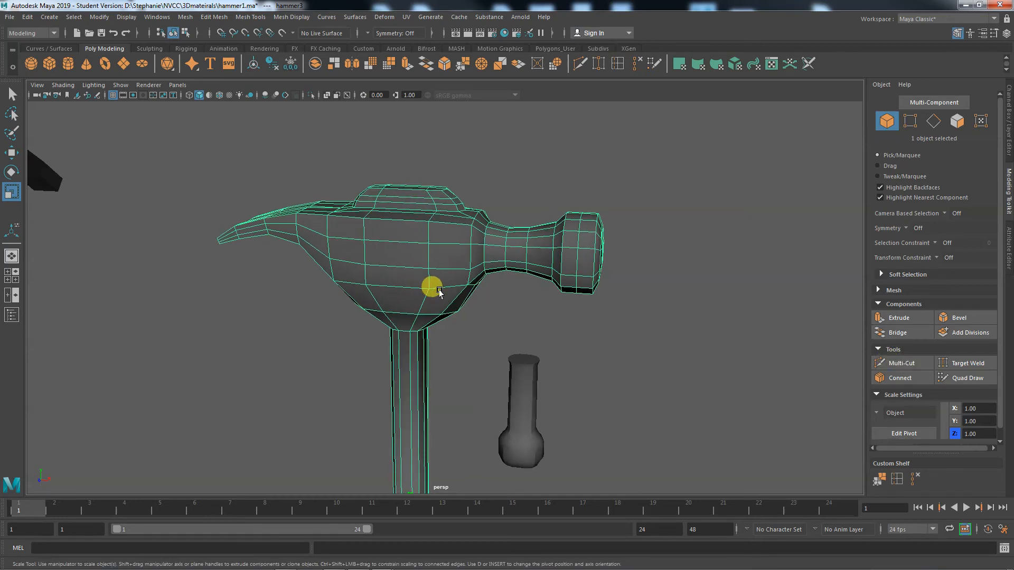
pyautogui.moveTo(391, 226); pyautogui.dragTo(389, 209, button='right')
pyautogui.click(364, 221)
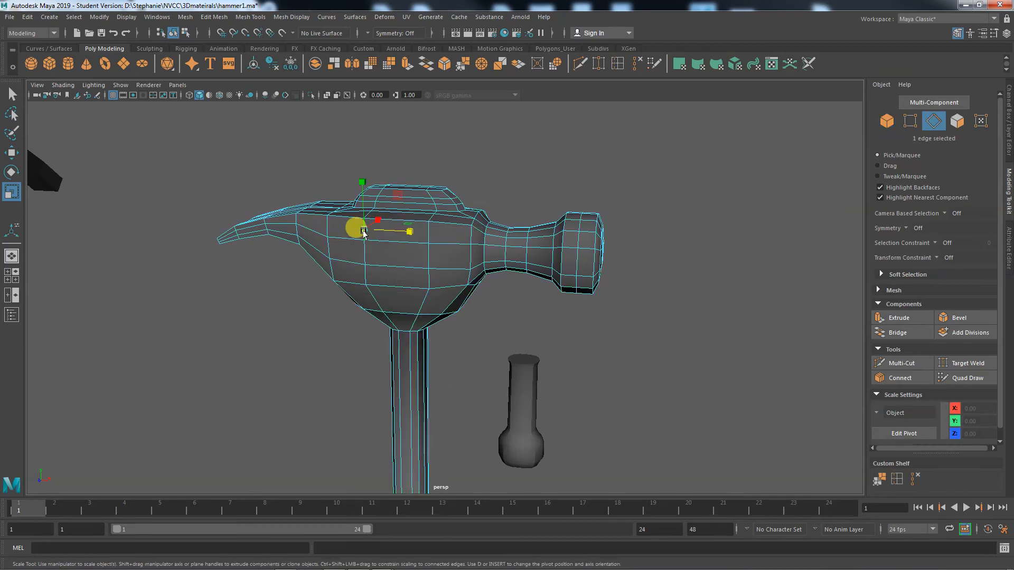
pyautogui.doubleClick(364, 231)
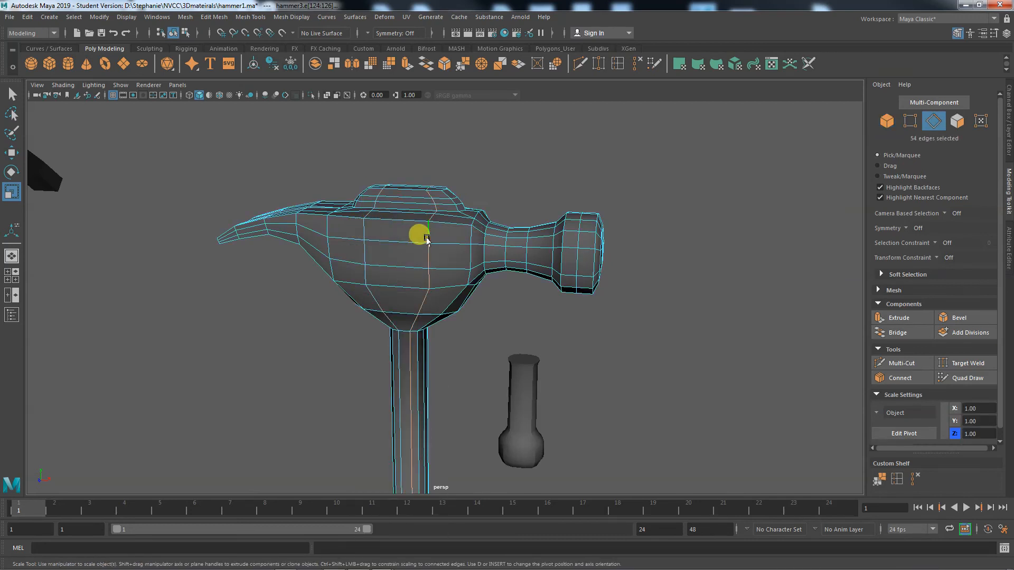
# Check the edge loop around the raised detail's base and the lengthwise edge loops beside it
pyautogui.keyDown('alt'); pyautogui.moveTo(427, 239); pyautogui.dragTo(387, 292); pyautogui.keyUp('alt')
pyautogui.keyDown('alt'); pyautogui.moveTo(387, 292); pyautogui.dragTo(486, 324, button='right'); pyautogui.keyUp('alt')
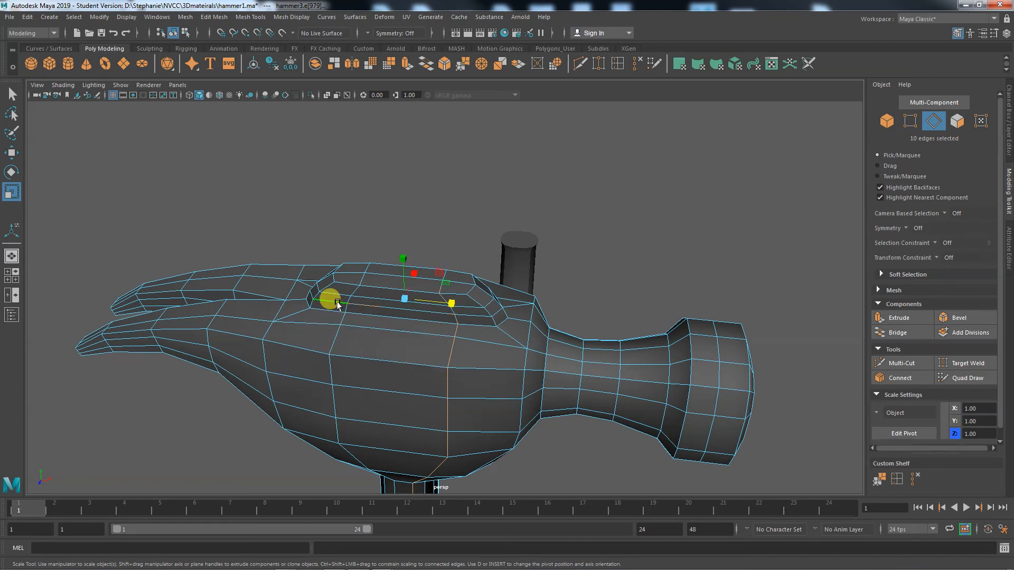
pyautogui.click(376, 316)
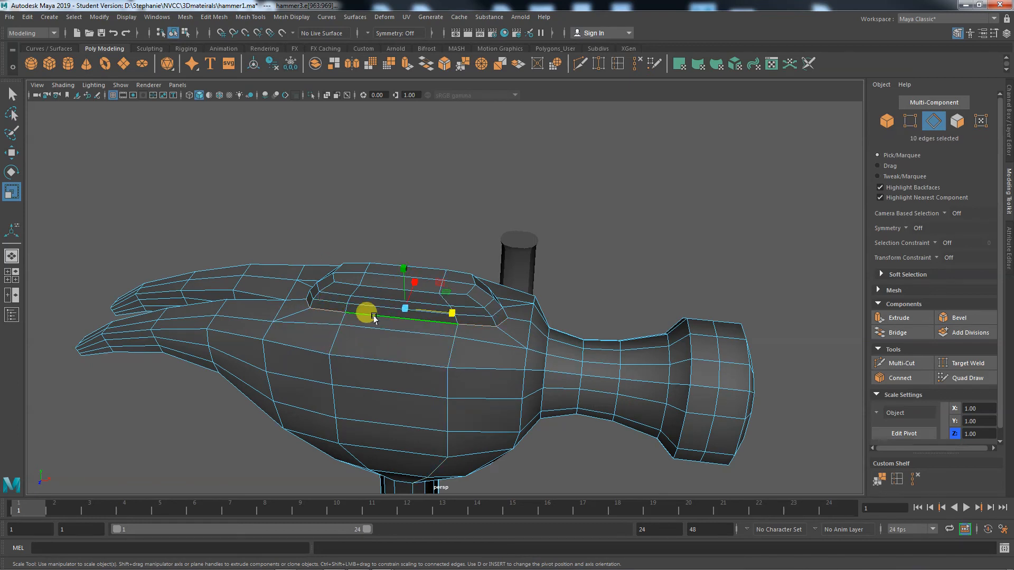
pyautogui.click(365, 329)
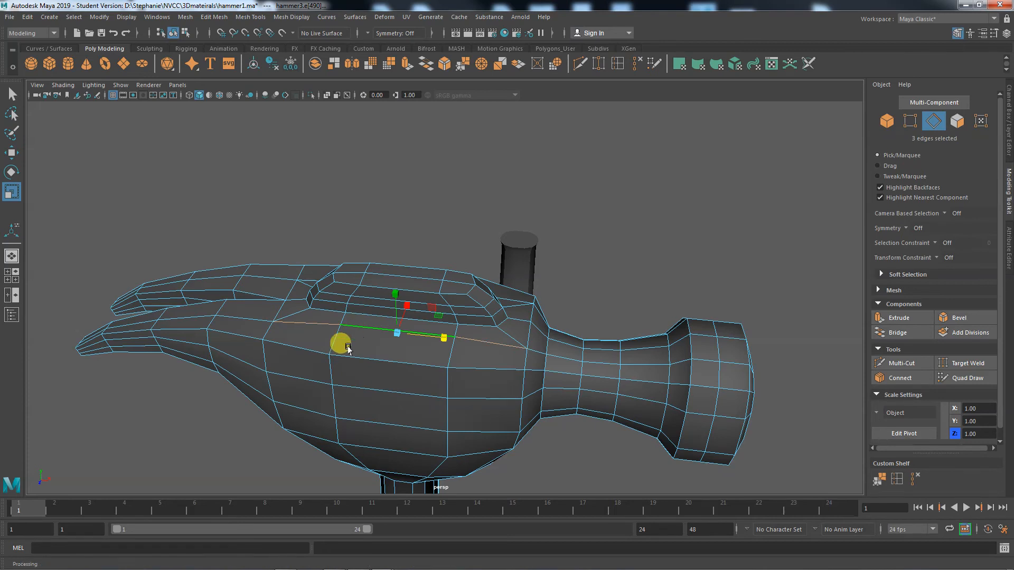
pyautogui.doubleClick(297, 349)
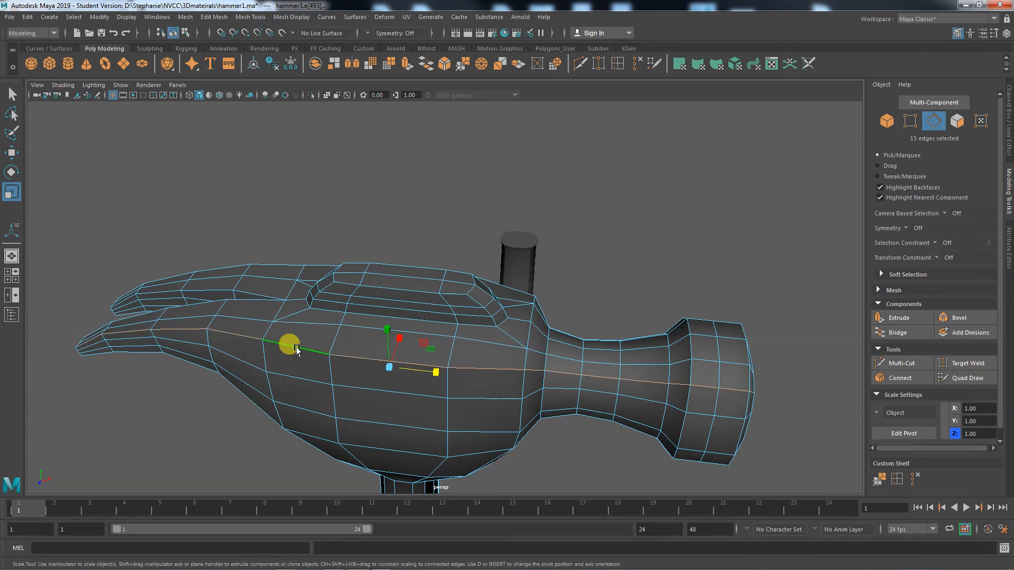
# Examine how the edge loops run across the hammer's striking face and along the head's upper side
pyautogui.keyDown('alt'); pyautogui.moveTo(306, 355); pyautogui.dragTo(424, 475); pyautogui.keyUp('alt')
pyautogui.doubleClick(136, 371)
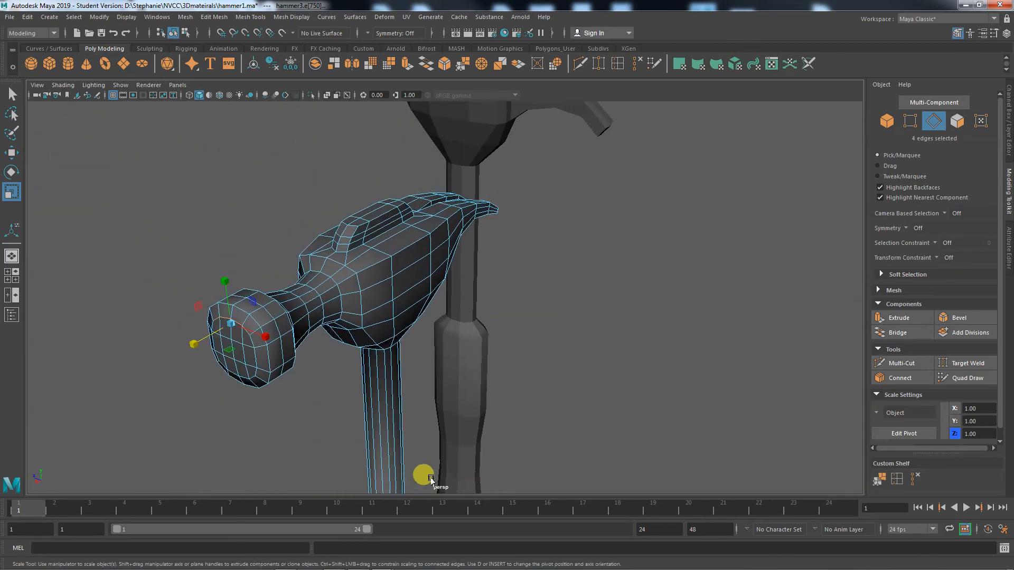
pyautogui.doubleClick(365, 277)
pyautogui.keyDown('alt'); pyautogui.moveTo(350, 332); pyautogui.dragTo(537, 352); pyautogui.keyUp('alt')
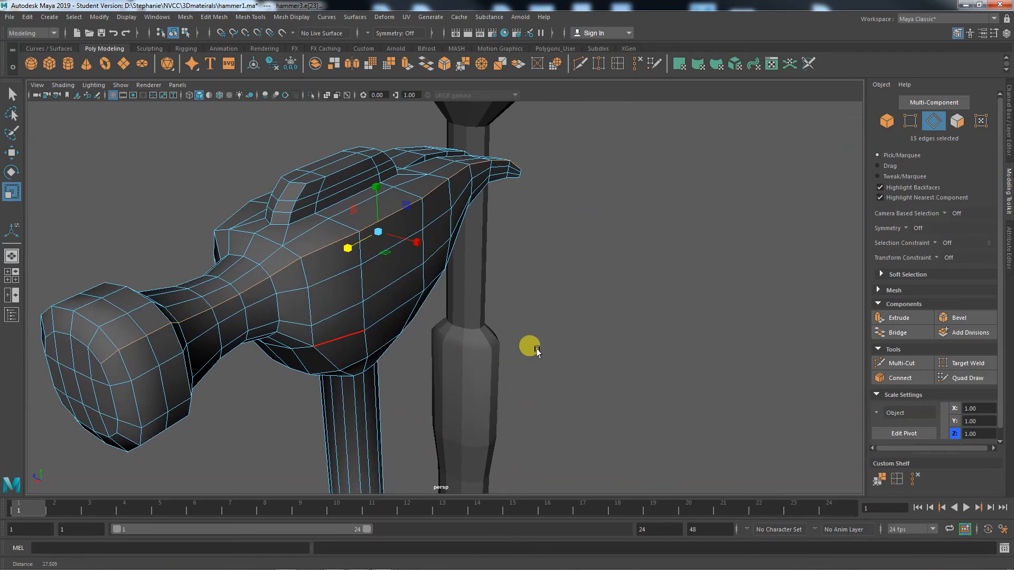
pyautogui.keyDown('alt'); pyautogui.moveTo(385, 339); pyautogui.dragTo(248, 385); pyautogui.keyUp('alt')
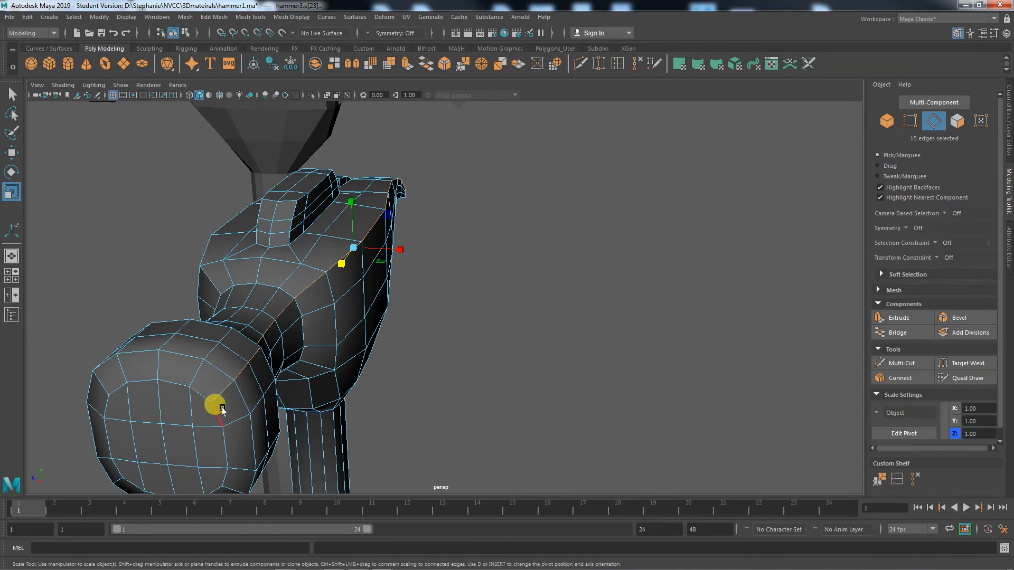
pyautogui.doubleClick(173, 387)
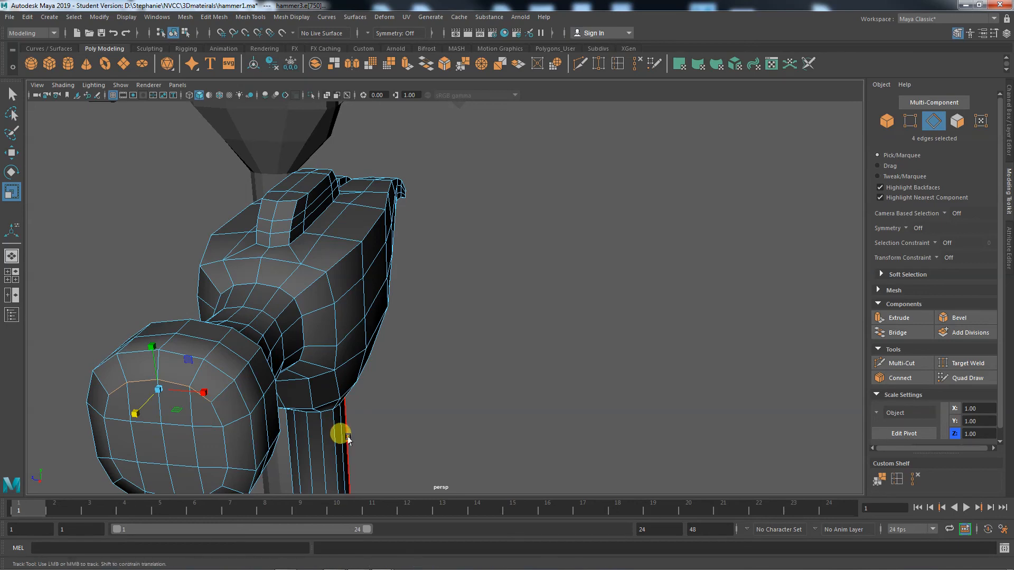
pyautogui.keyDown('alt'); pyautogui.moveTo(339, 430); pyautogui.dragTo(313, 462); pyautogui.keyUp('alt')
# Check the lengthwise edges on top of the head and the ten-edge loop around the raised detail
pyautogui.doubleClick(309, 247)
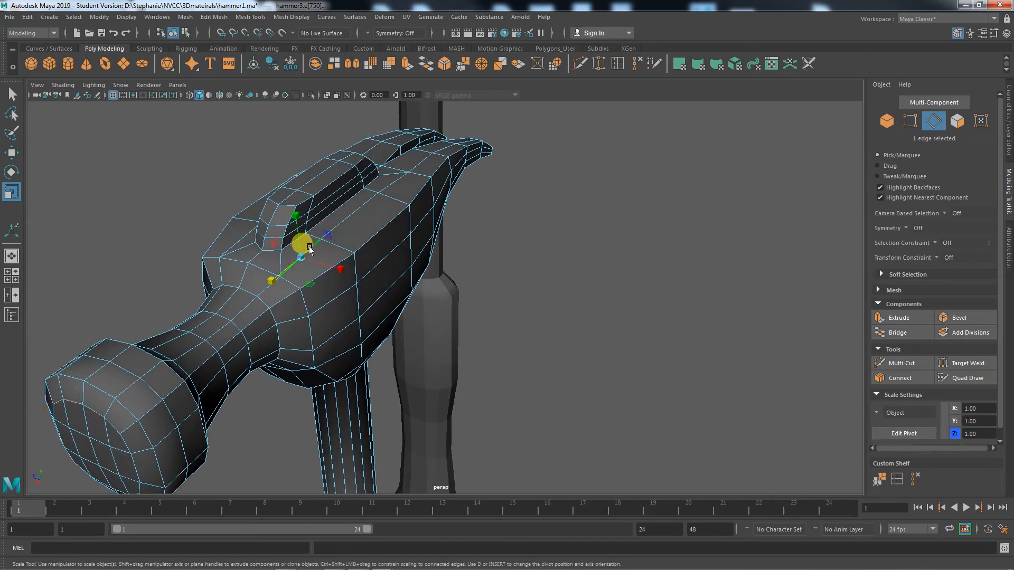
pyautogui.keyDown('alt'); pyautogui.moveTo(309, 322); pyautogui.dragTo(509, 342, button='right'); pyautogui.keyUp('alt')
pyautogui.keyDown('alt'); pyautogui.moveTo(378, 302); pyautogui.dragTo(454, 367, button='middle'); pyautogui.keyUp('alt')
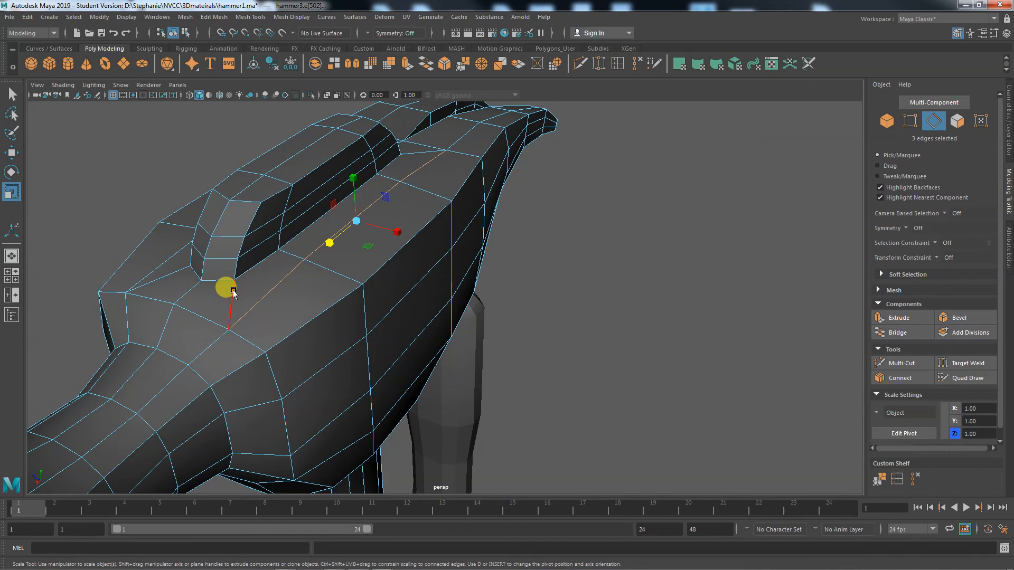
pyautogui.click(251, 202)
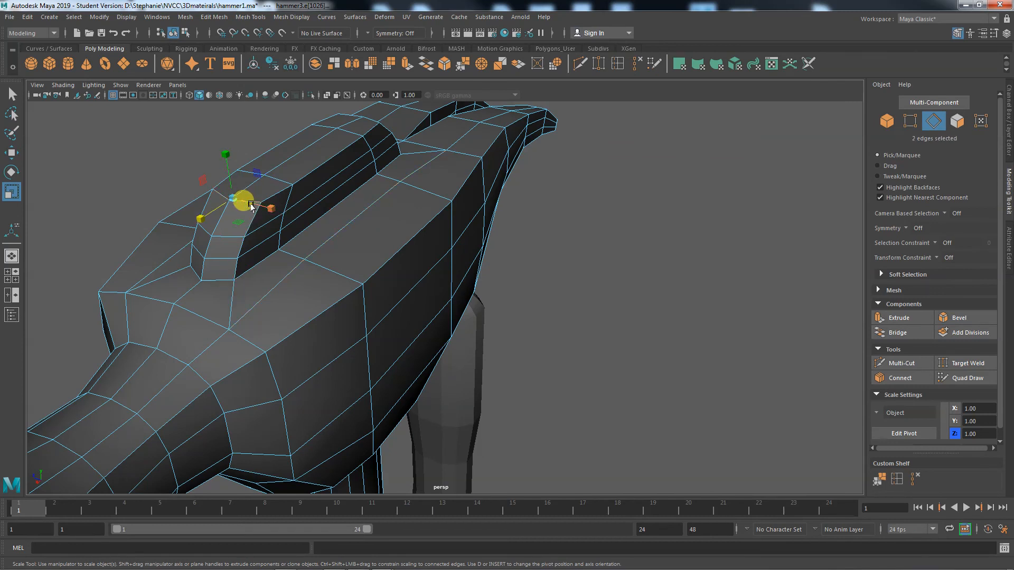
pyautogui.doubleClick(227, 230)
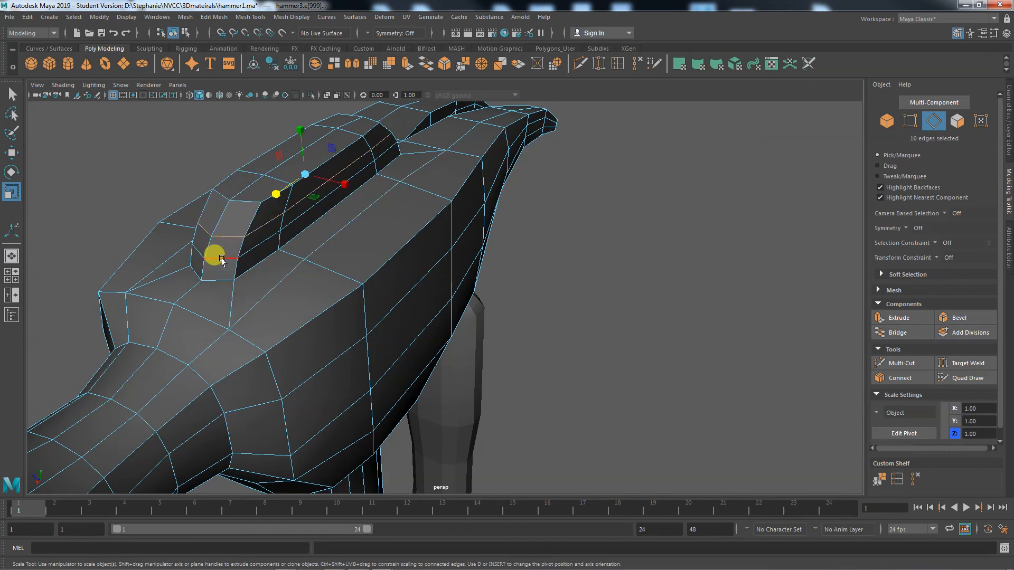
# Select the closed ring of ten edges on the head's top surface that surrounds the raised detail's base
pyautogui.doubleClick(265, 282)
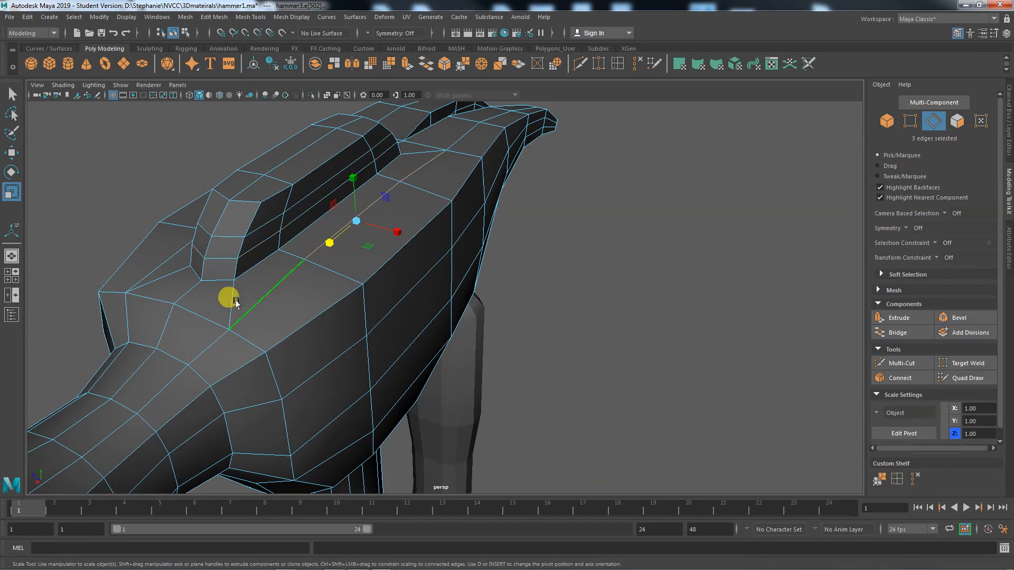
pyautogui.keyDown('shift'); pyautogui.doubleClick(185, 308); pyautogui.keyUp('shift')
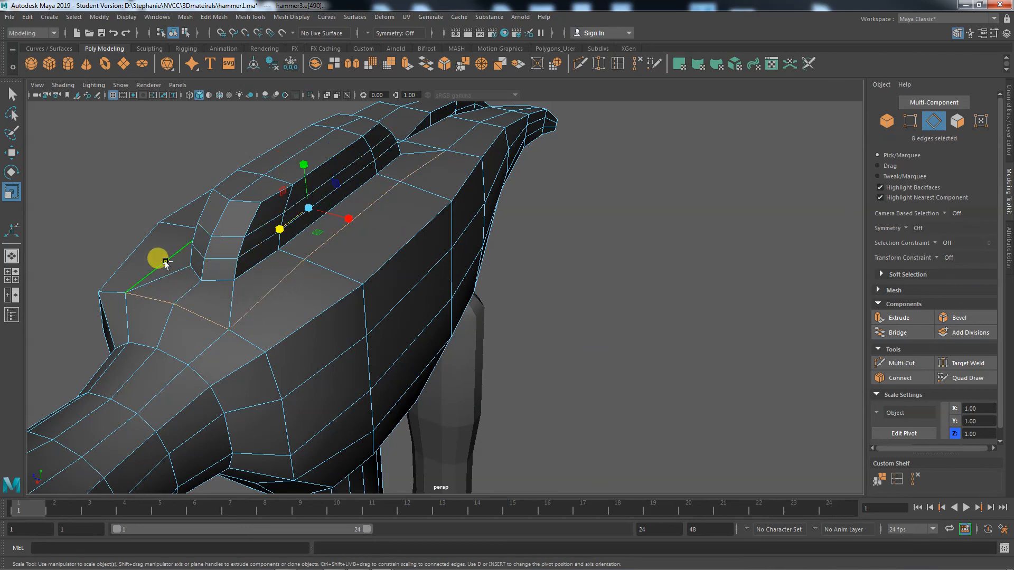
pyautogui.keyDown('alt'); pyautogui.moveTo(165, 263); pyautogui.dragTo(153, 306); pyautogui.keyUp('alt')
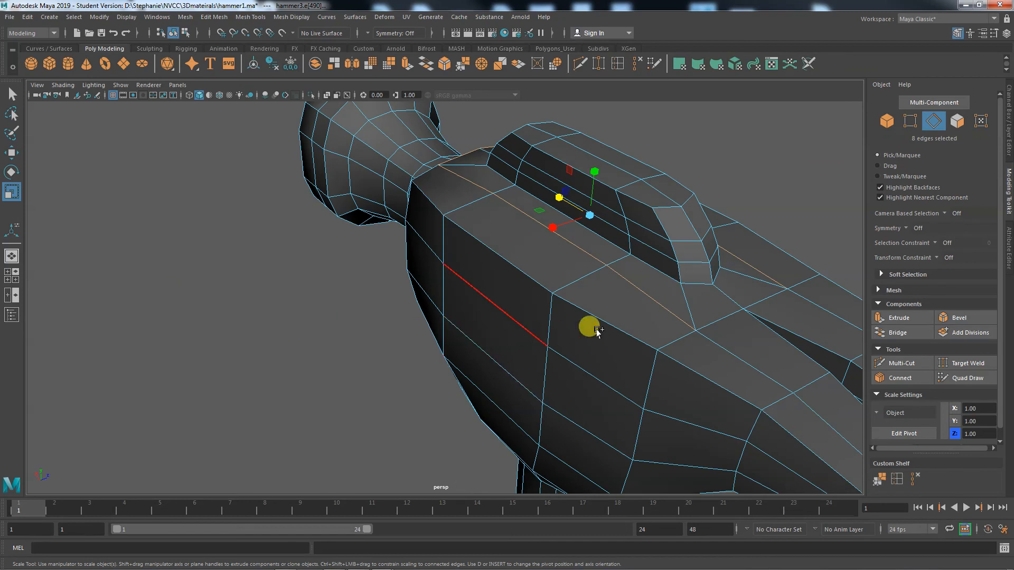
pyautogui.keyDown('shift'); pyautogui.click(720, 319); pyautogui.keyUp('shift')
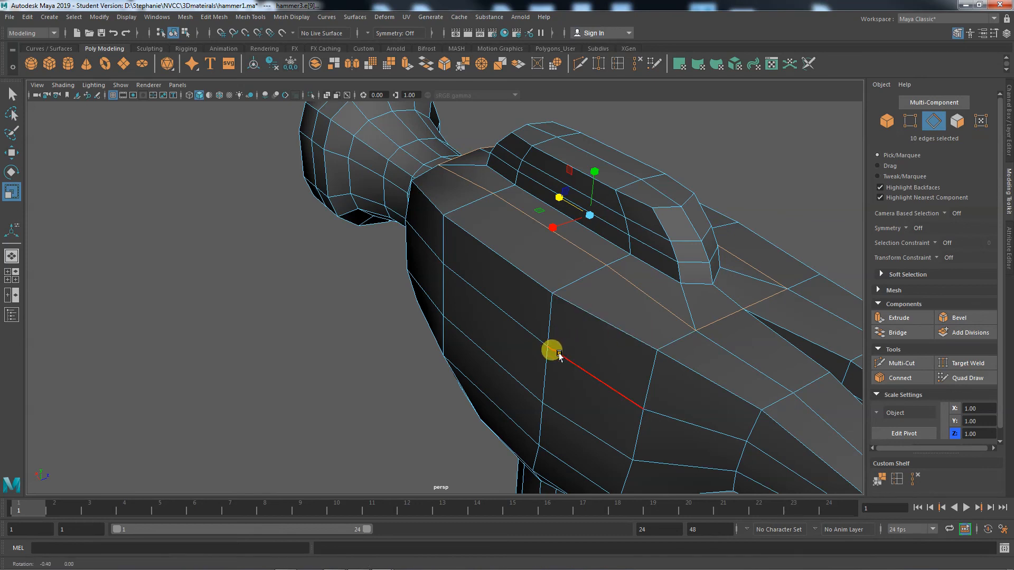
# Examine the vertical edge loops crossing the head and the edges running down the raised detail's end corner toward the neck
pyautogui.keyDown('alt'); pyautogui.moveTo(550, 350); pyautogui.dragTo(639, 358); pyautogui.keyUp('alt')
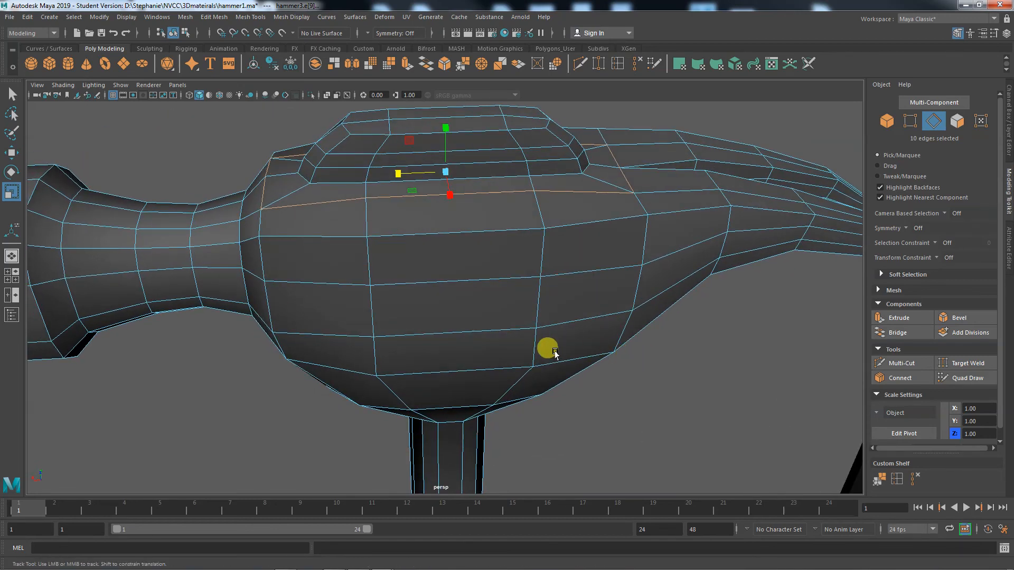
pyautogui.keyDown('alt'); pyautogui.moveTo(546, 349); pyautogui.dragTo(634, 380, button='middle'); pyautogui.keyUp('alt')
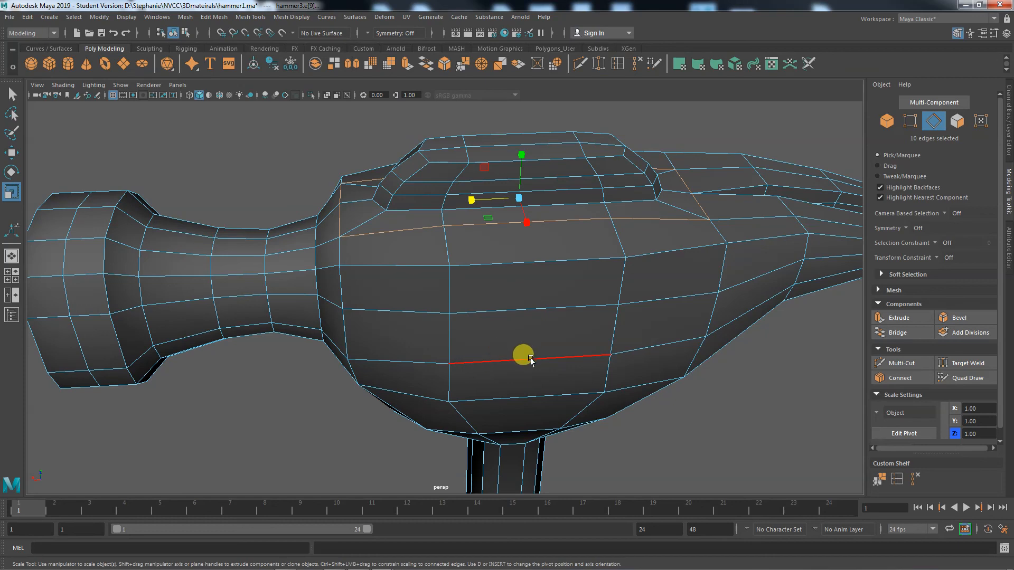
pyautogui.keyDown('alt'); pyautogui.moveTo(523, 356); pyautogui.dragTo(575, 357); pyautogui.keyUp('alt')
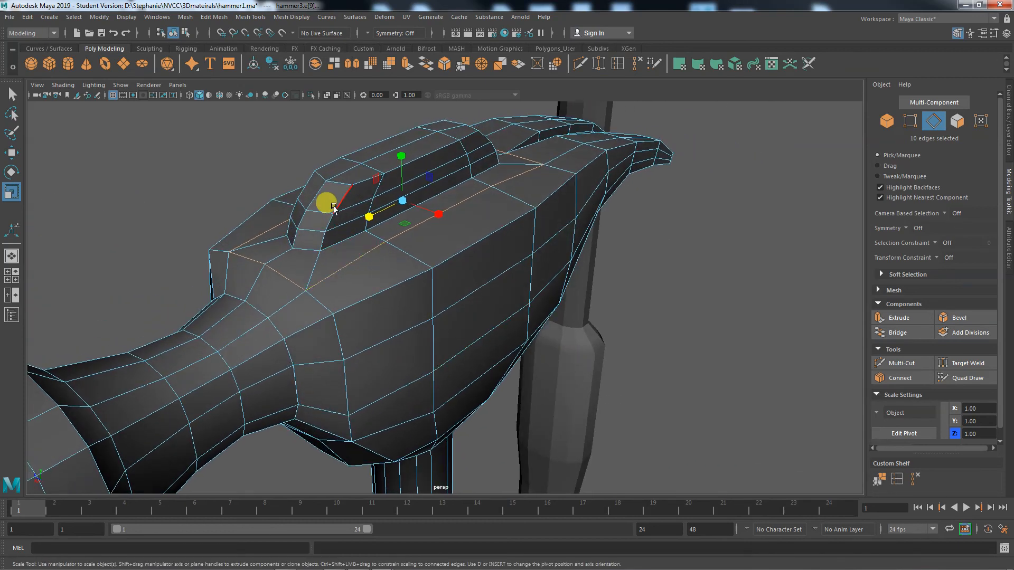
pyautogui.click(433, 283)
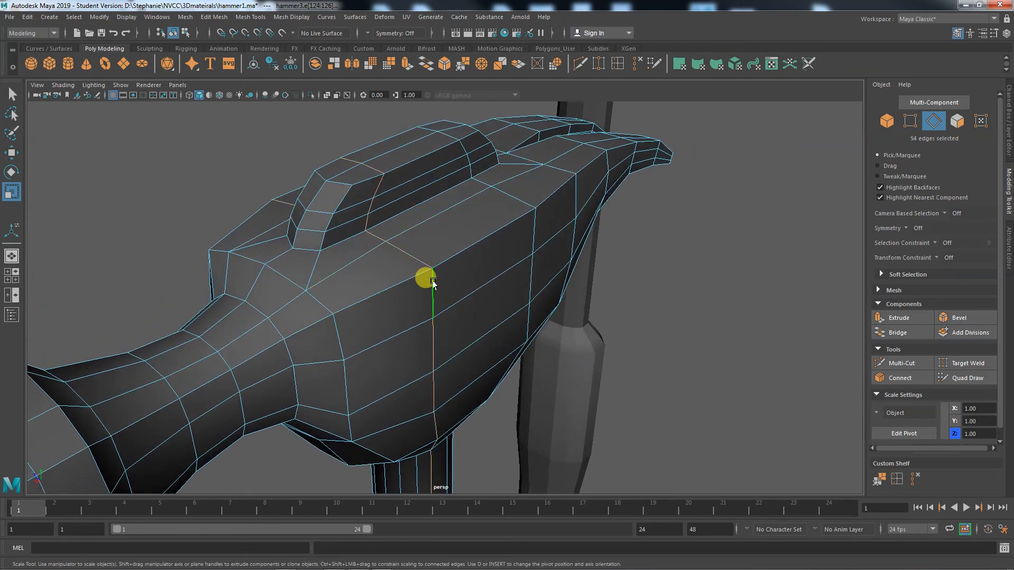
pyautogui.click(335, 325)
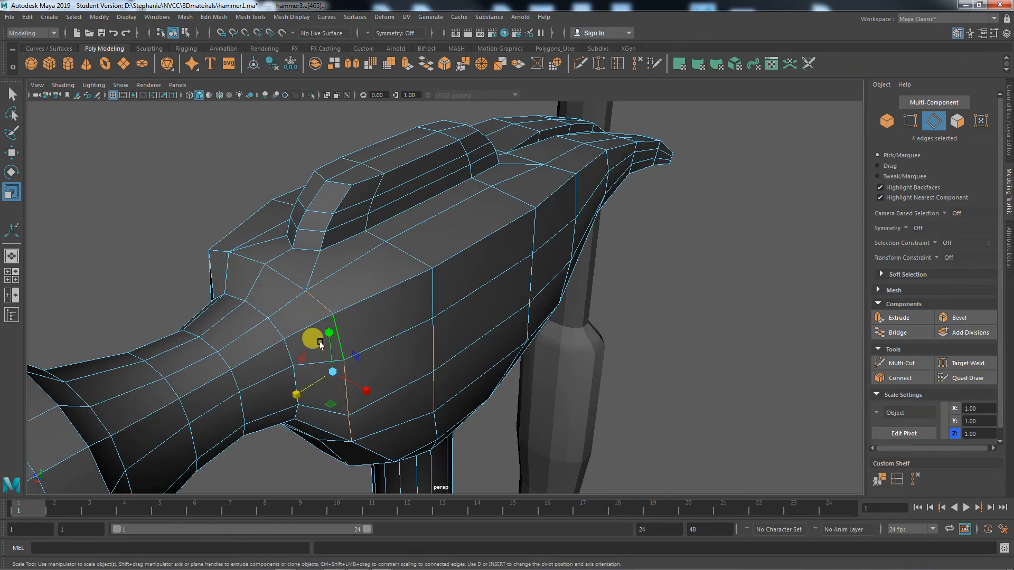
pyautogui.click(342, 194)
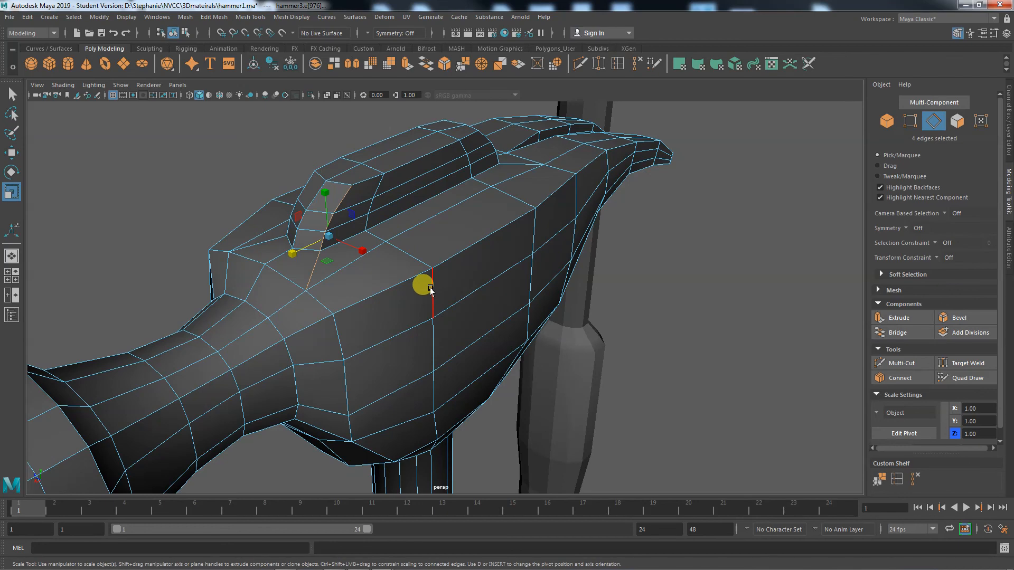
pyautogui.keyDown('alt'); pyautogui.moveTo(430, 289); pyautogui.dragTo(512, 213); pyautogui.keyUp('alt')
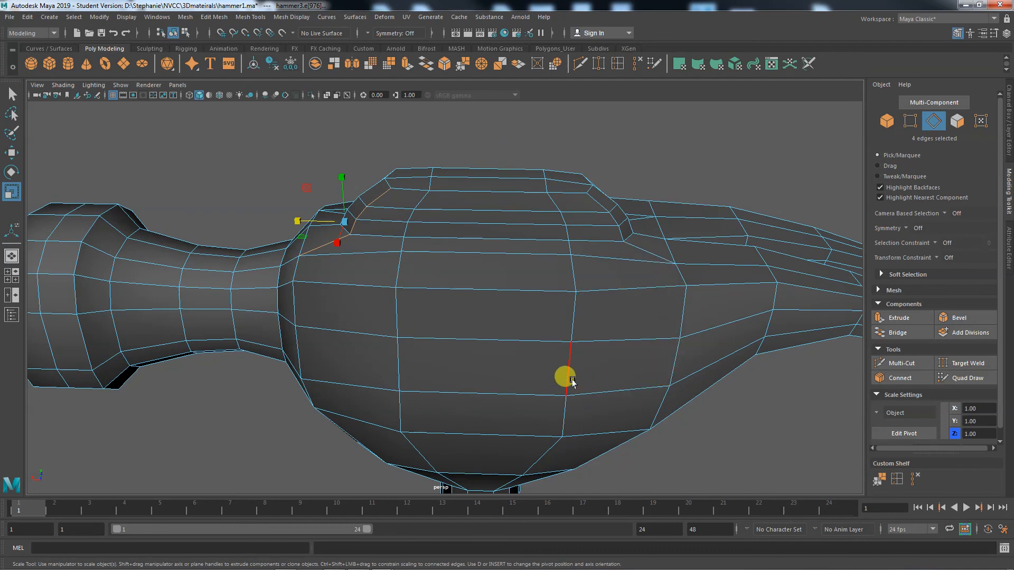
pyautogui.keyDown('alt'); pyautogui.moveTo(563, 373); pyautogui.dragTo(550, 331); pyautogui.keyUp('alt')
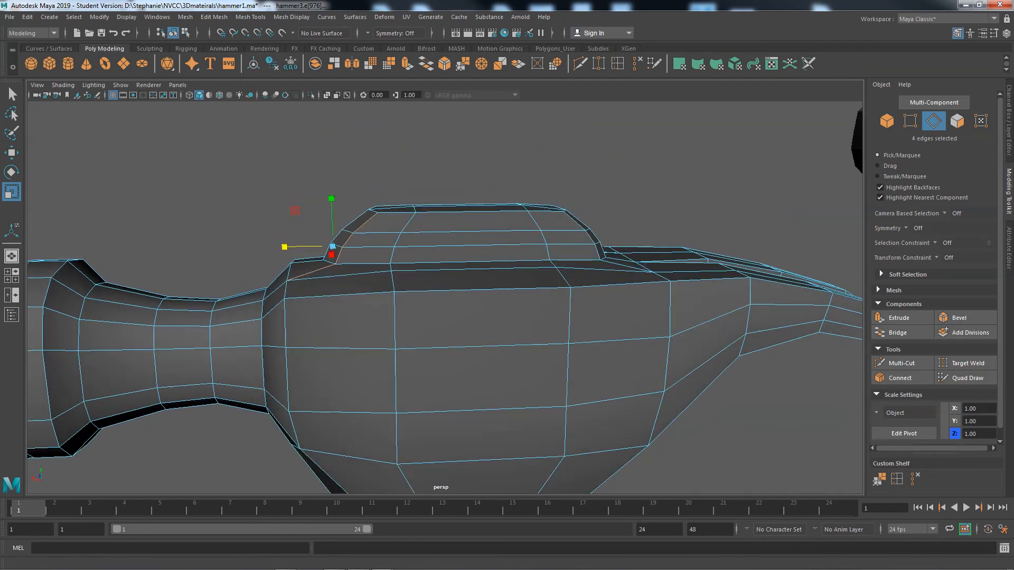